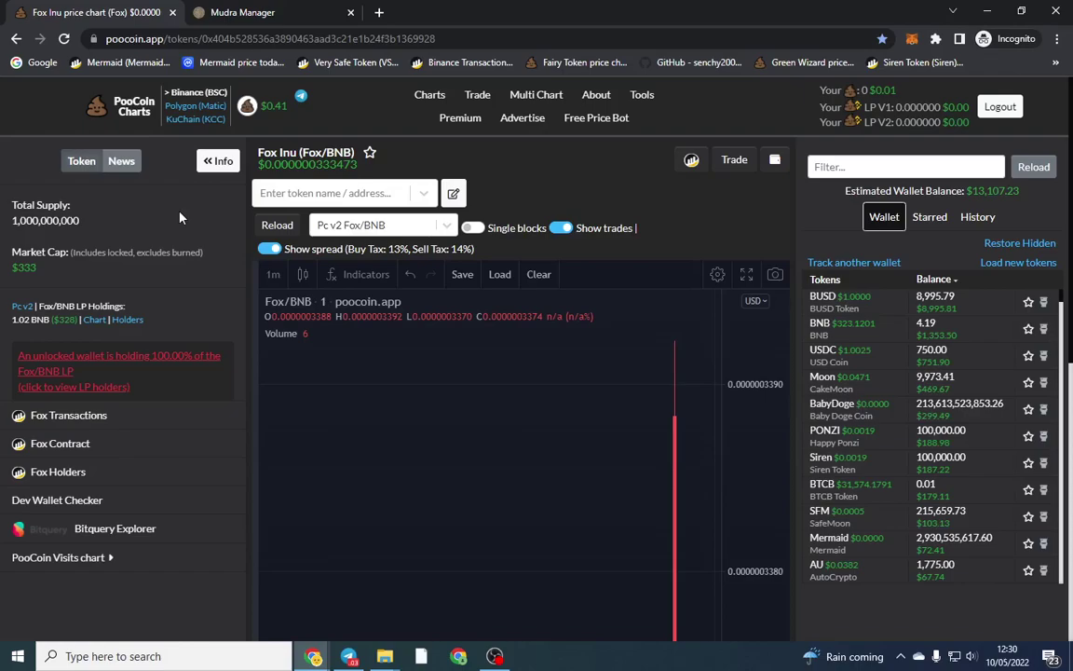
Review the Fox/BNB LP Holdings details on the PooCoin chart page
{"action": "scroll", "coordinate": [198, 240], "scroll_direction": "down", "scroll_amount": 5}
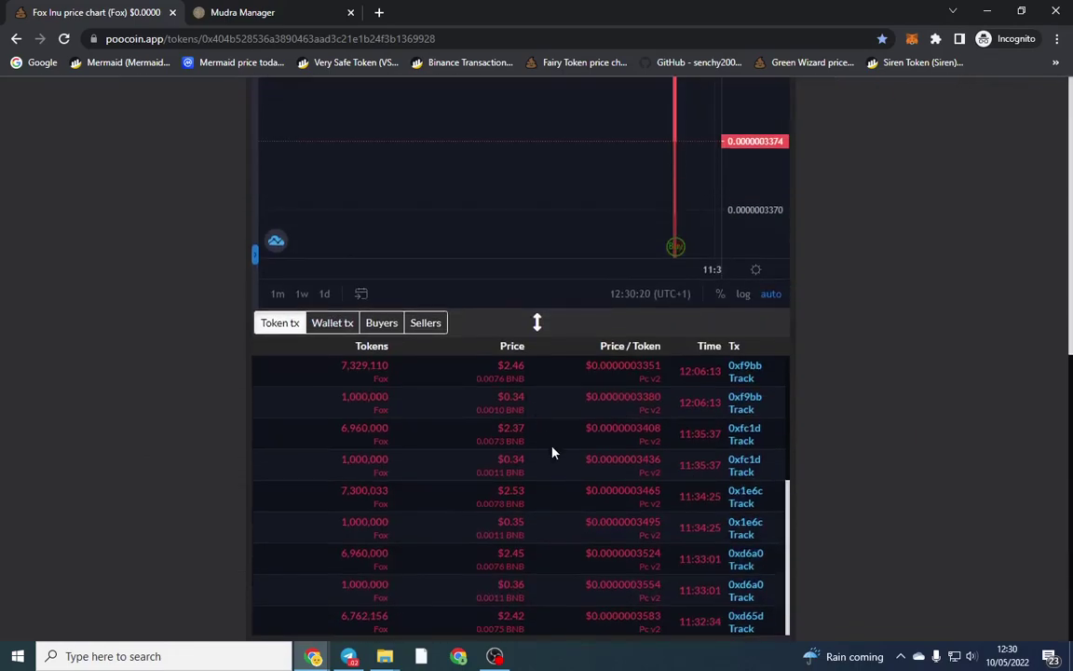
{"action": "scroll", "coordinate": [97, 438], "scroll_direction": "up", "scroll_amount": 5}
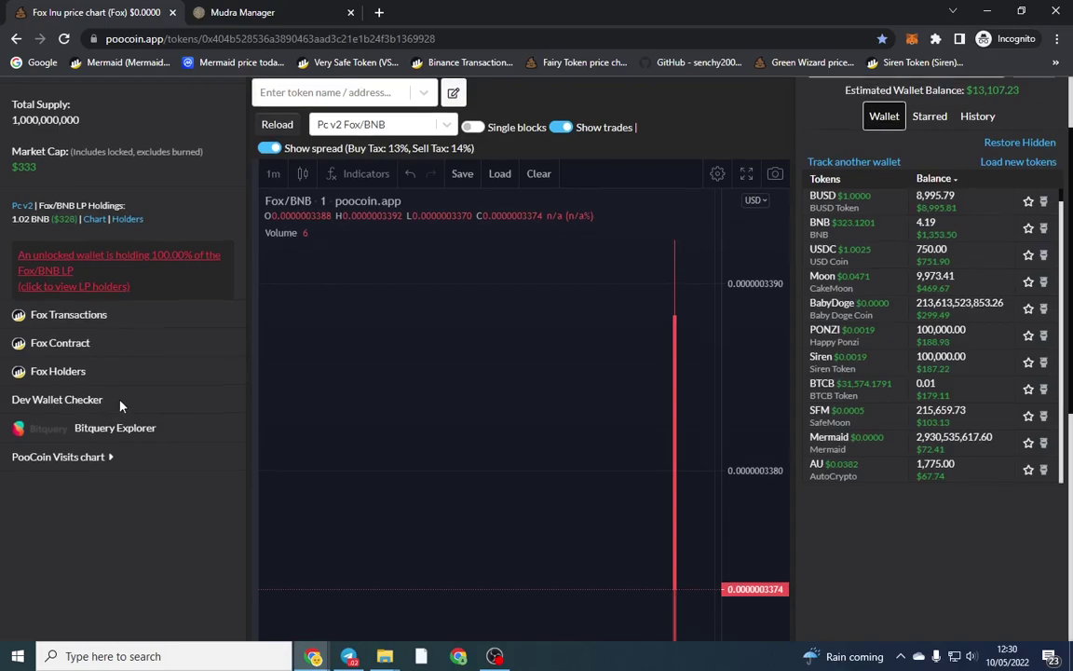
{"action": "scroll", "coordinate": [106, 410], "scroll_direction": "up", "scroll_amount": 1}
{"action": "left_click_drag", "start_coordinate": [4, 312], "coordinate": [183, 325]}
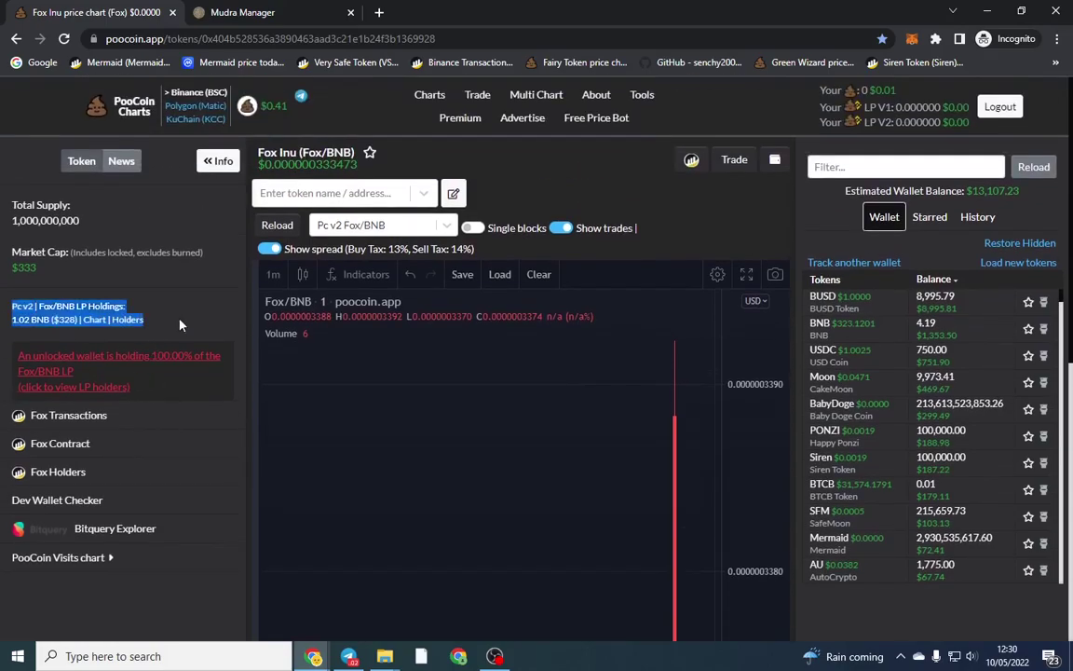
{"action": "left_click", "coordinate": [183, 324]}
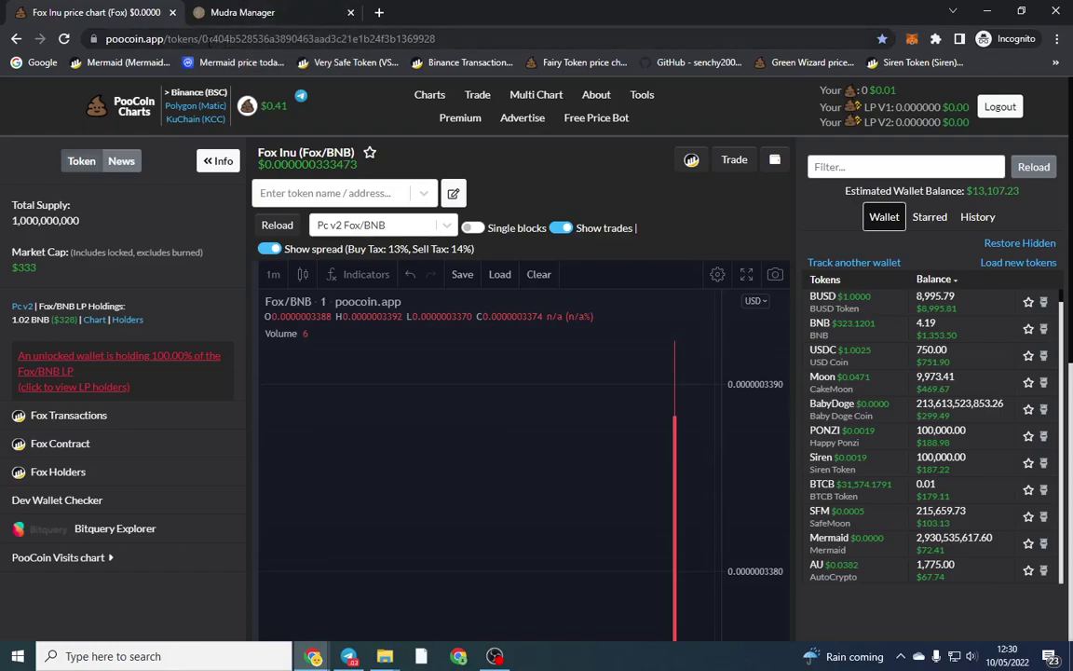
Copy the Fox token address, open its BscScan page and copy the Fox Inu contract address
{"action": "left_click_drag", "start_coordinate": [238, 38], "coordinate": [470, 39]}
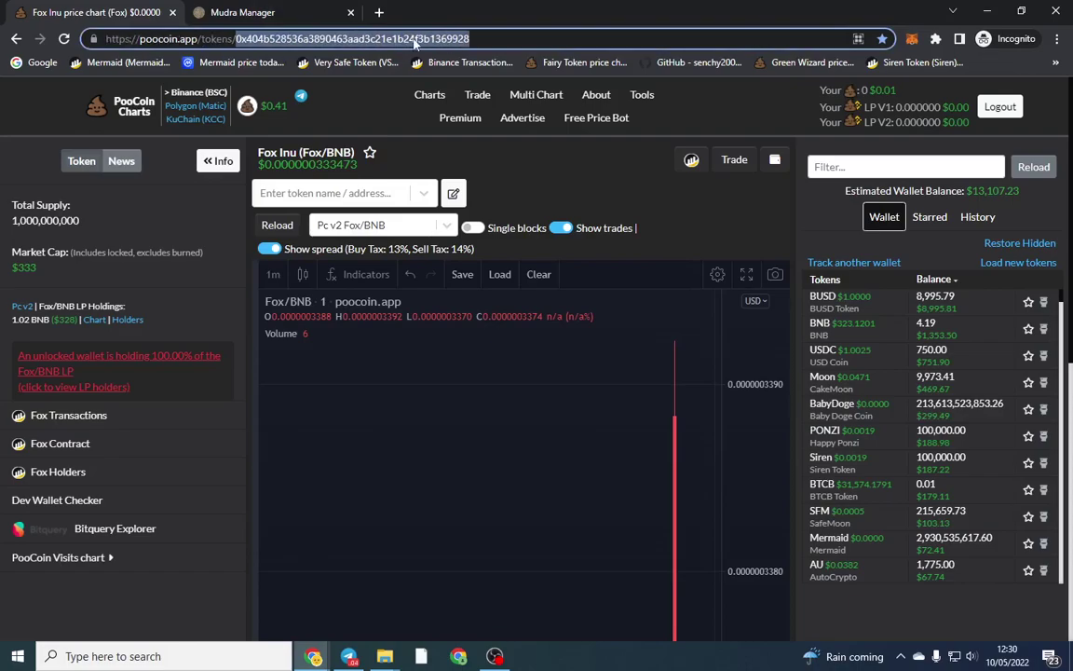
{"action": "right_click", "coordinate": [431, 39]}
{"action": "left_click", "coordinate": [451, 120]}
{"action": "left_click", "coordinate": [623, 150]}
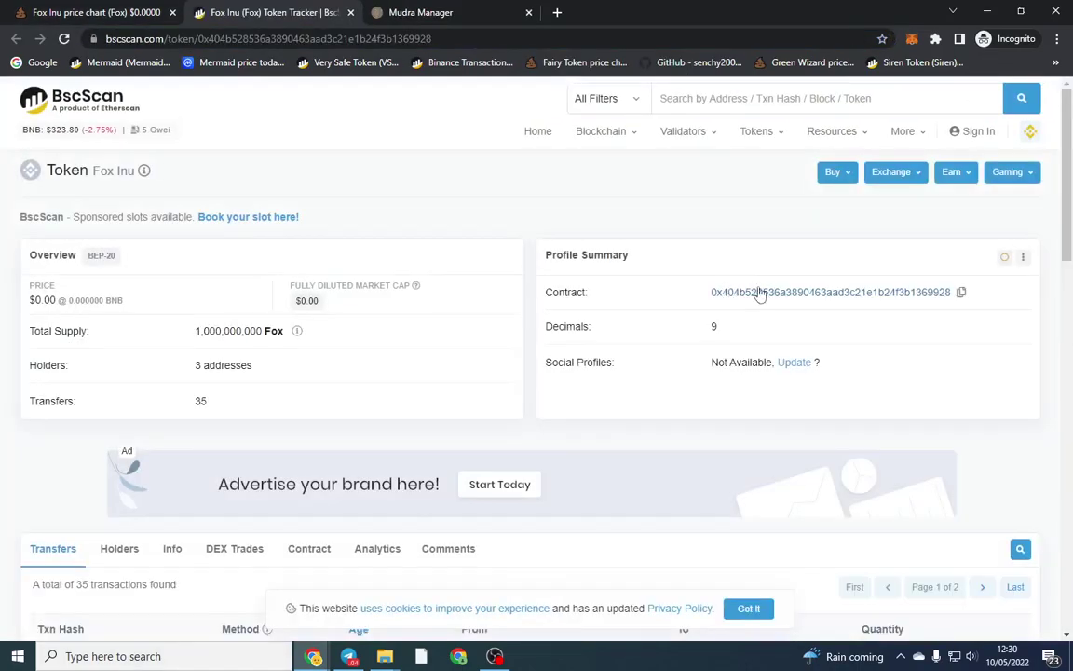
{"action": "left_click", "coordinate": [962, 295]}
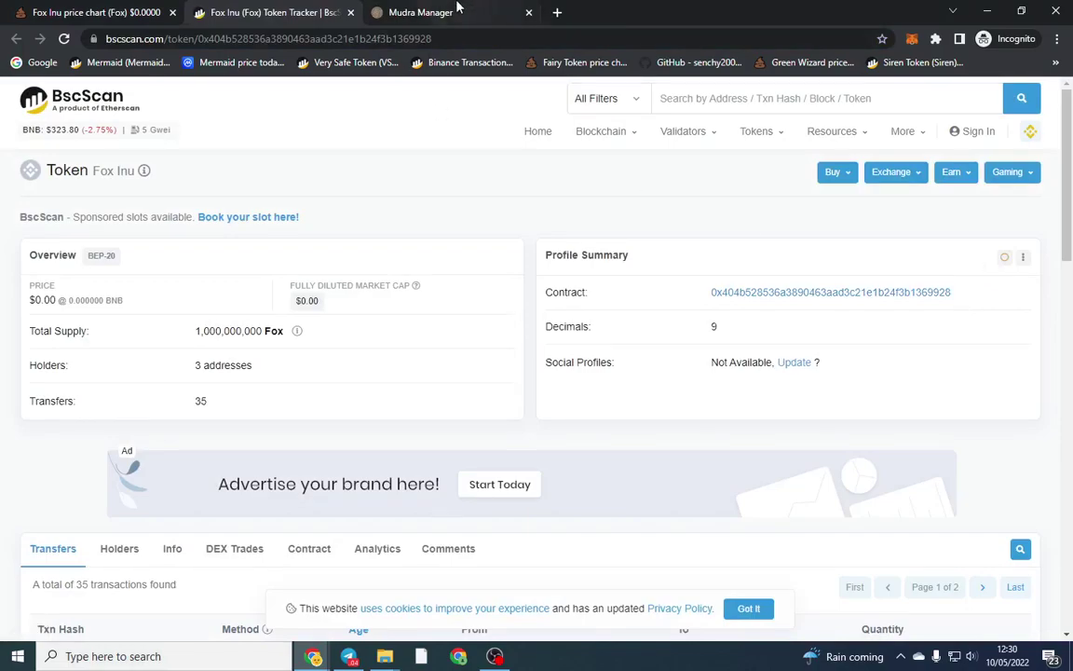
{"action": "left_click", "coordinate": [419, 13]}
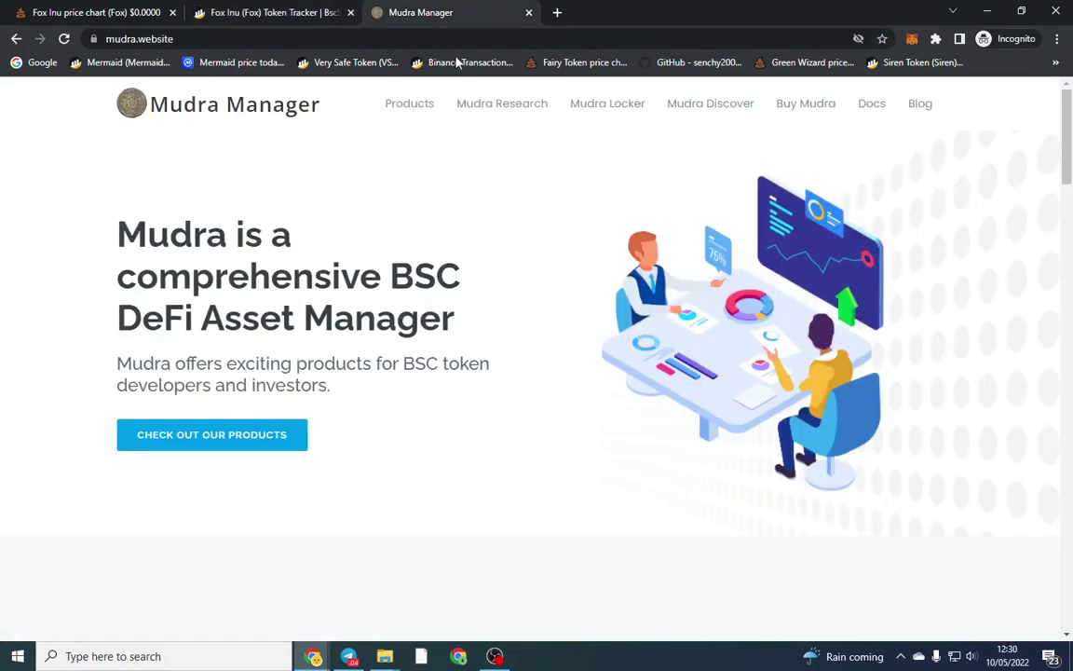
Go to the Mudra Liquidity Locker and check the connected wallet's balance
{"action": "left_click", "coordinate": [606, 105]}
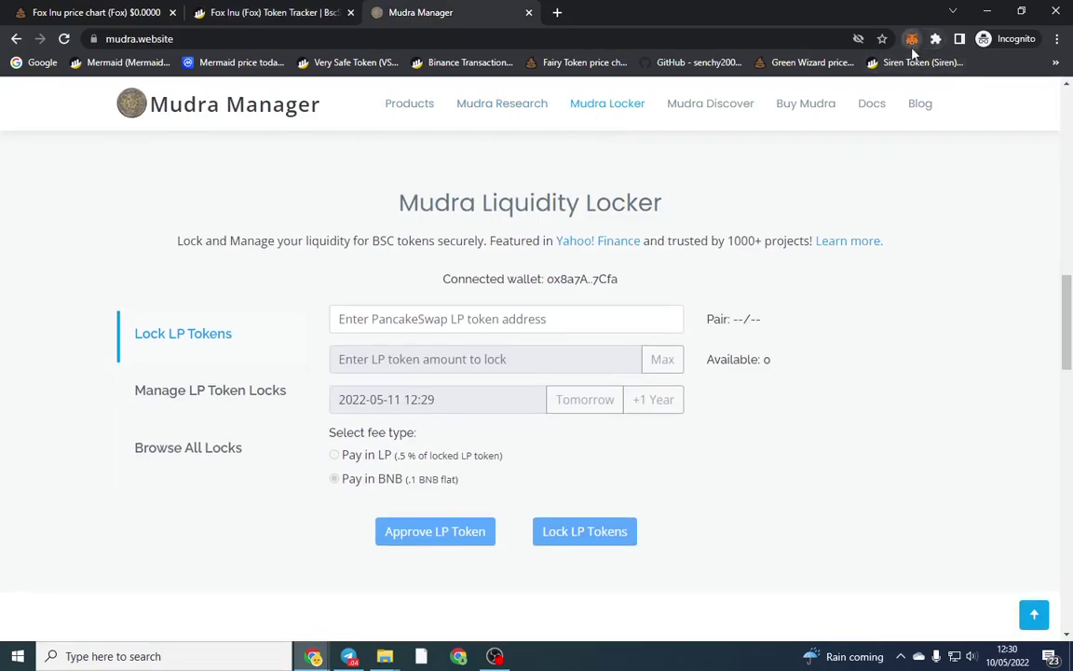
{"action": "left_click", "coordinate": [913, 40]}
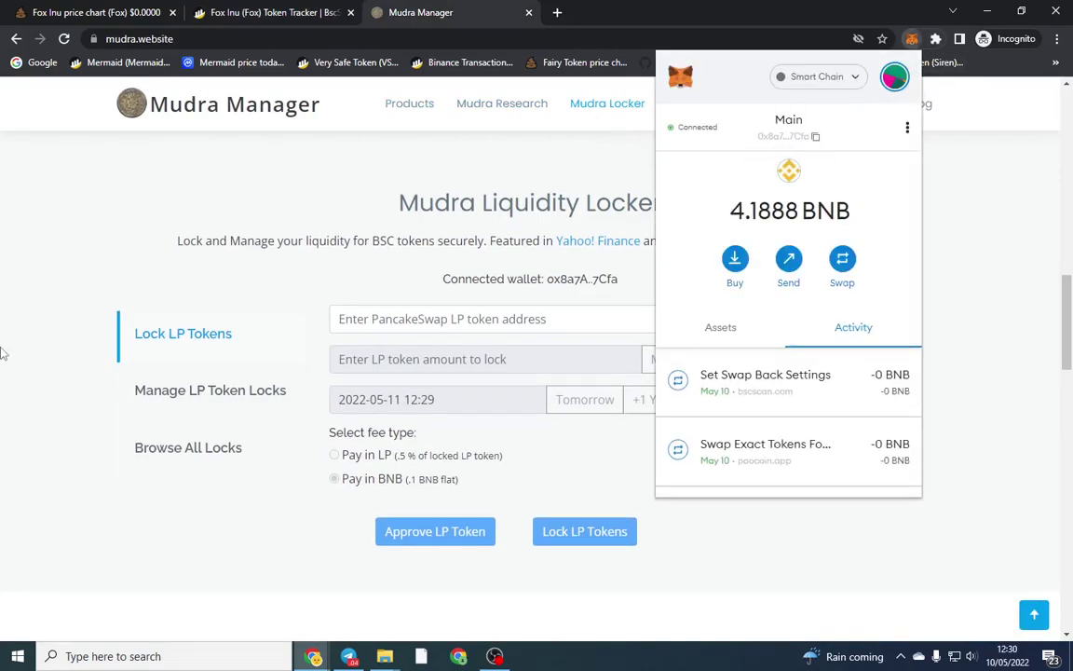
{"action": "left_click", "coordinate": [4, 319]}
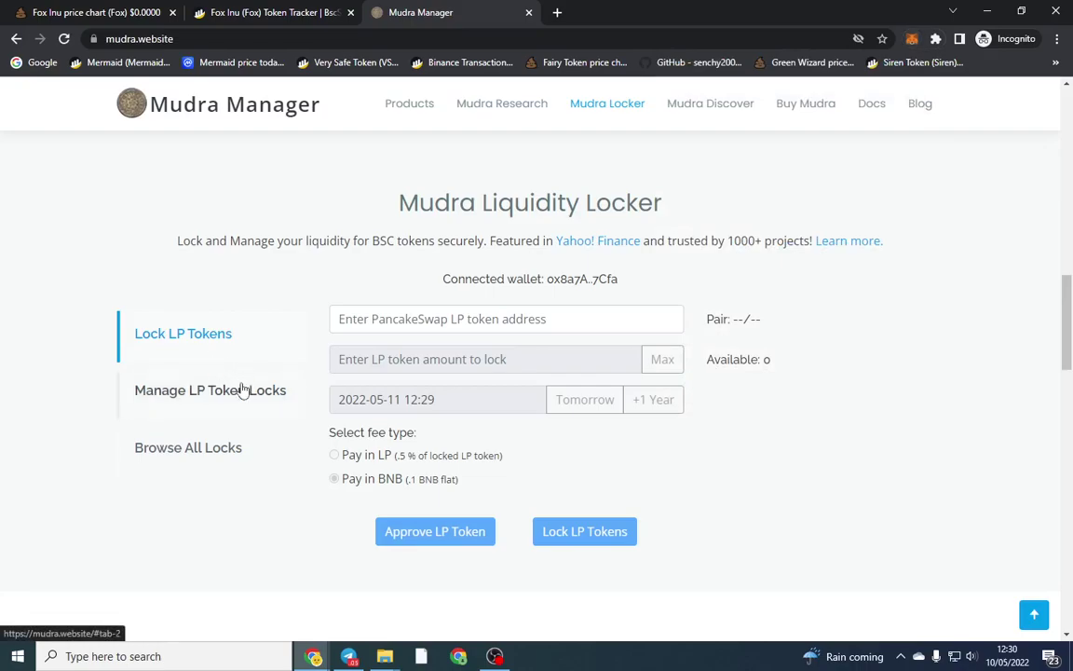
Paste the Fox token address into the PancakeSwap LP token address field and verify it on BscScan
{"action": "left_click", "coordinate": [413, 318]}
{"action": "key", "text": "ctrl+v"}
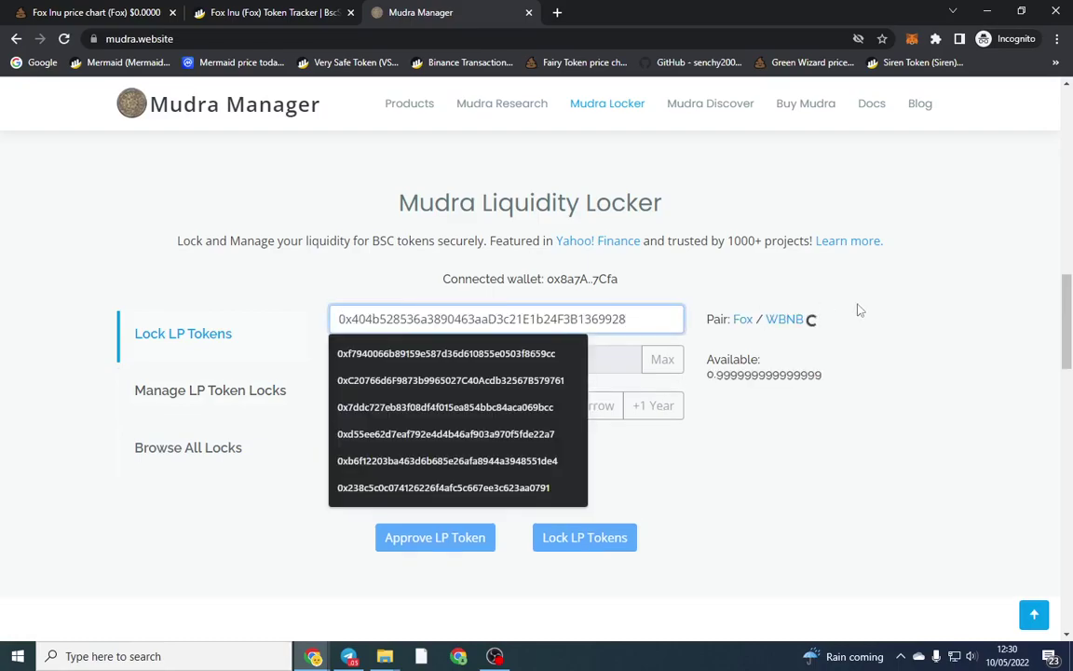
{"action": "left_click", "coordinate": [858, 309]}
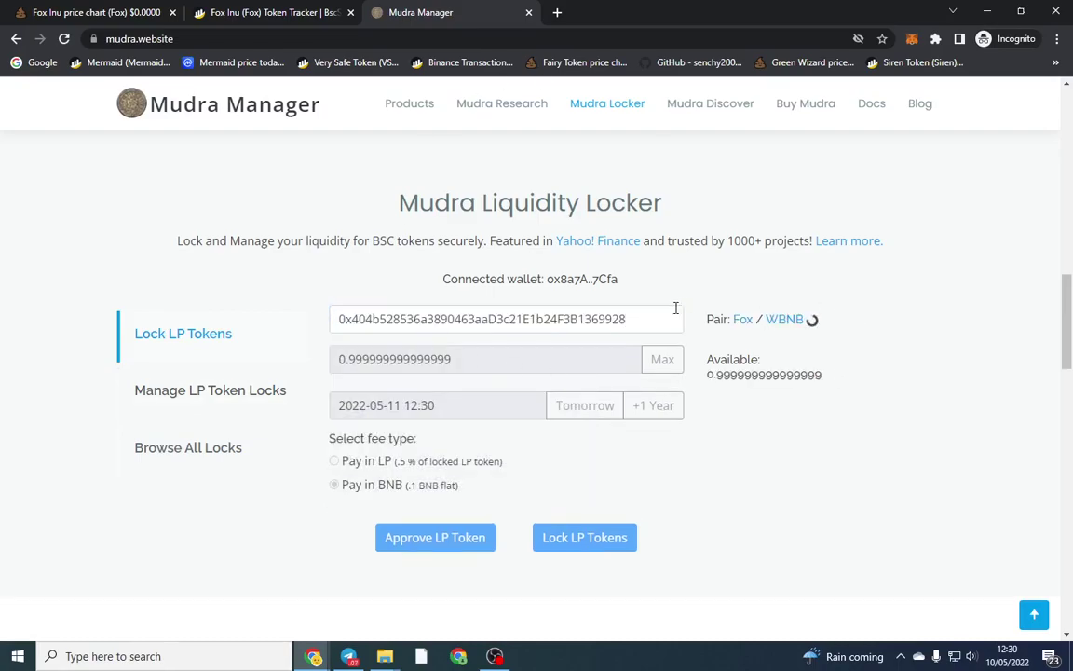
{"action": "left_click", "coordinate": [744, 321]}
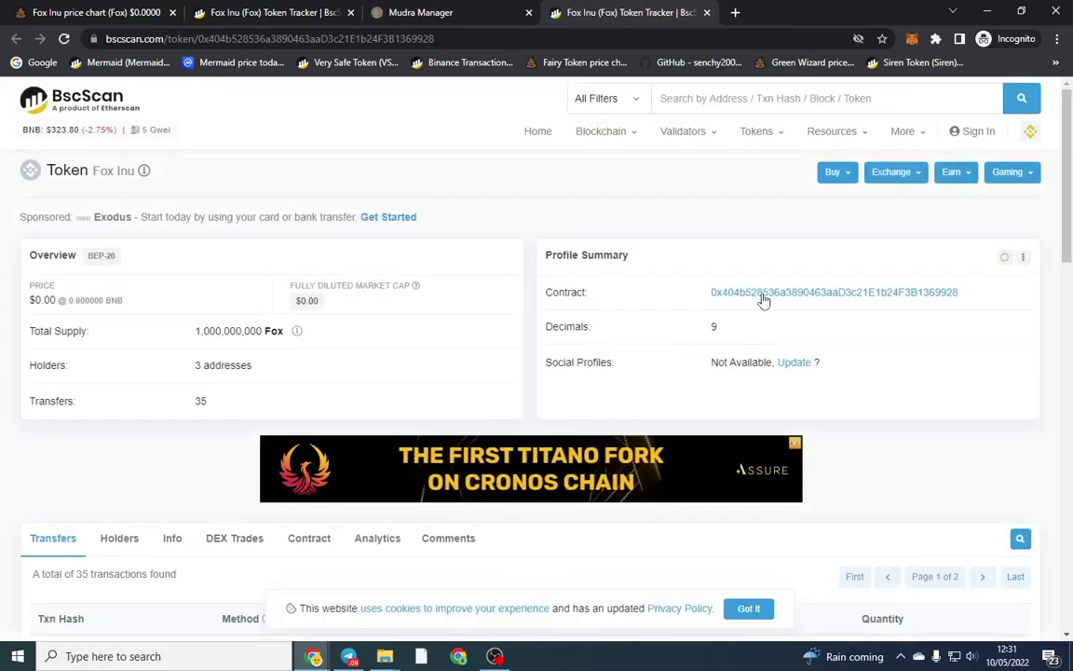
{"action": "left_click", "coordinate": [707, 12]}
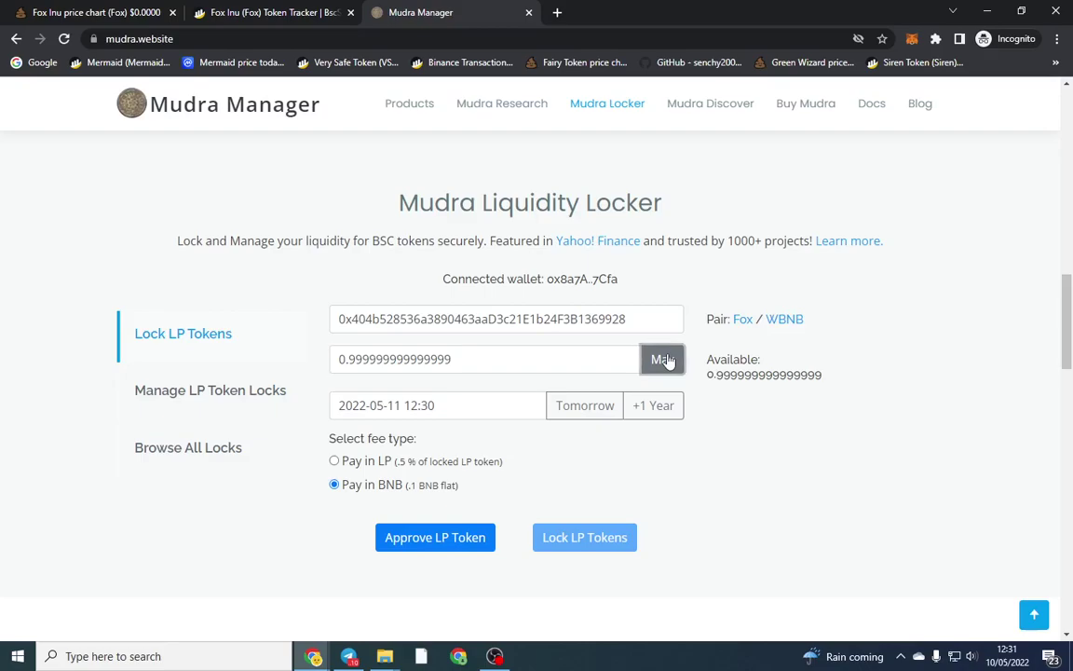
Check the available 0.999999999999999 Fox/WBNB LP amount to lock
{"action": "left_click_drag", "start_coordinate": [710, 376], "coordinate": [837, 382]}
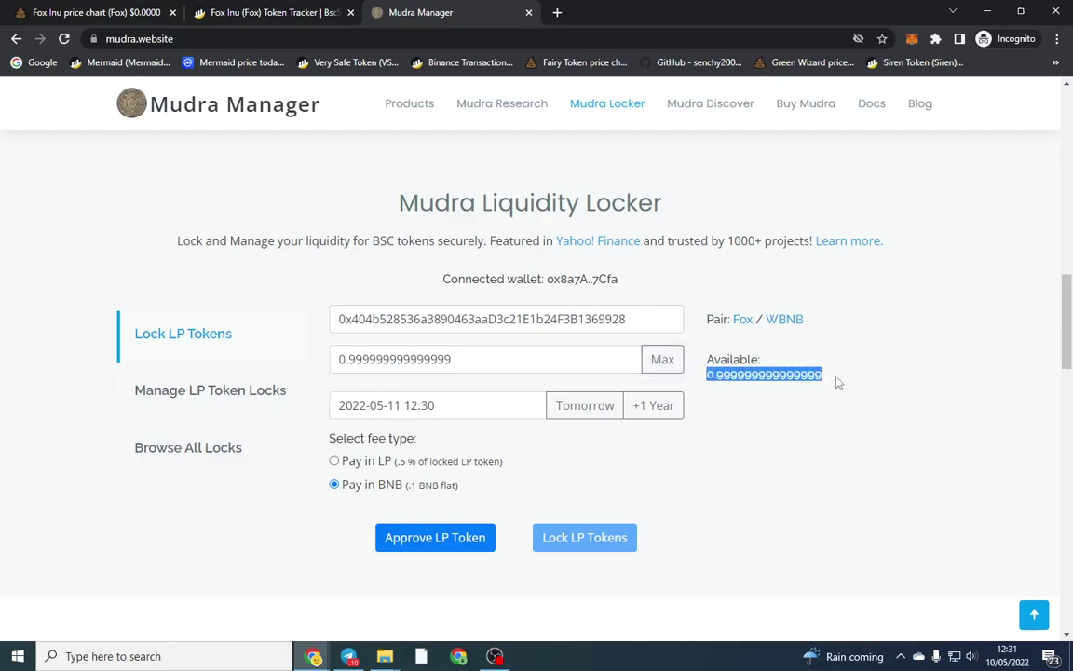
{"action": "left_click", "coordinate": [837, 382]}
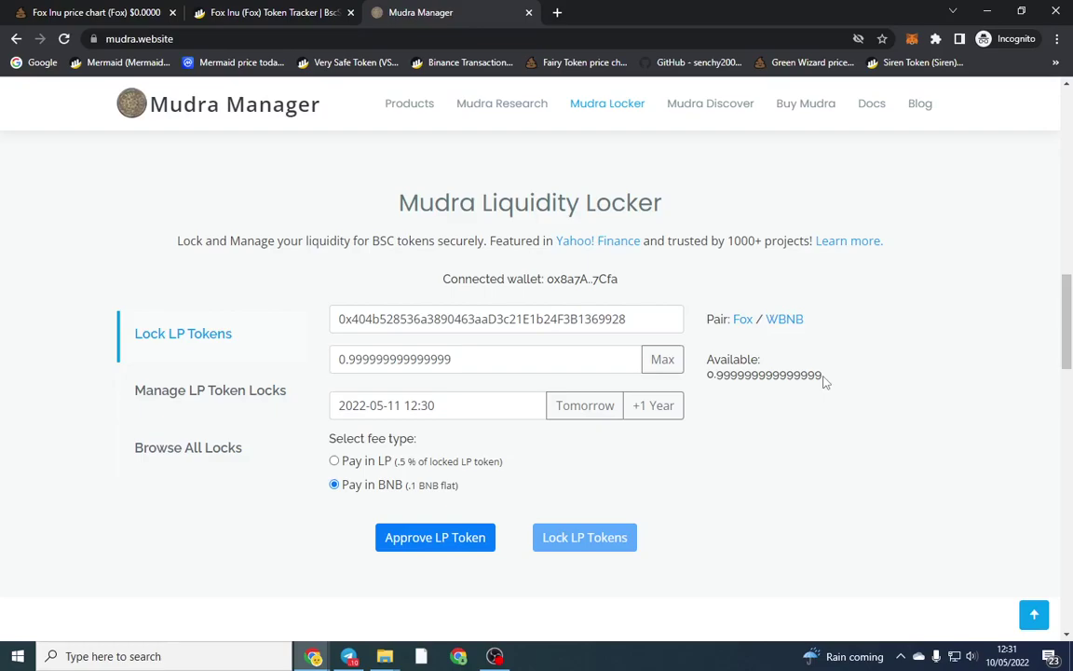
{"action": "left_click_drag", "start_coordinate": [712, 374], "coordinate": [838, 381]}
{"action": "left_click", "coordinate": [841, 384]}
{"action": "scroll", "coordinate": [773, 354], "scroll_direction": "down", "scroll_amount": 3}
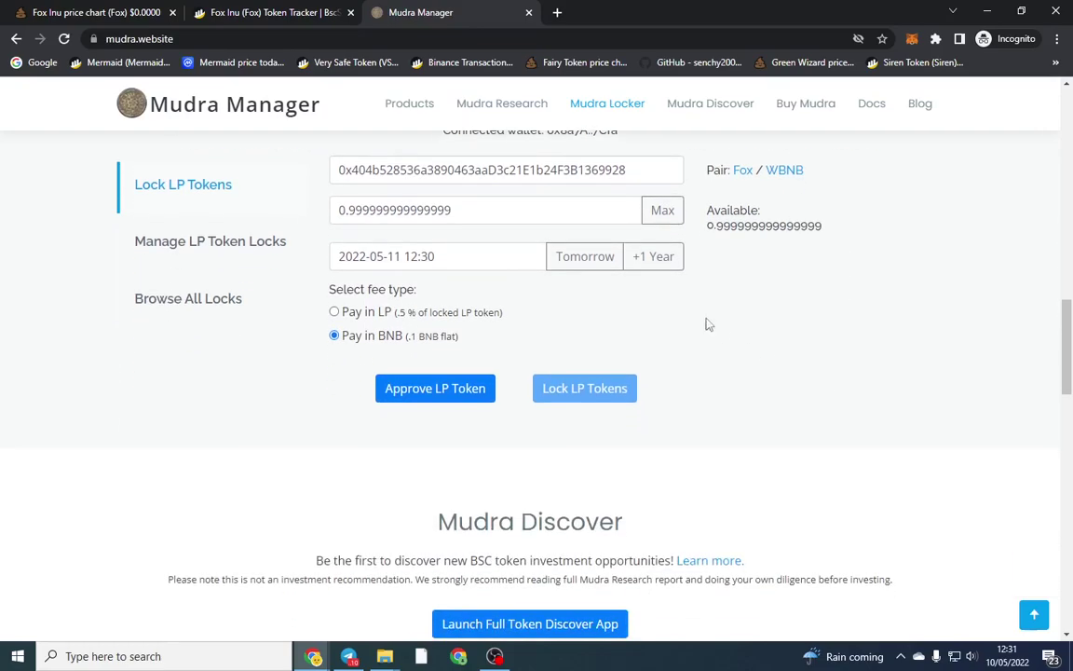
{"action": "left_click", "coordinate": [405, 255]}
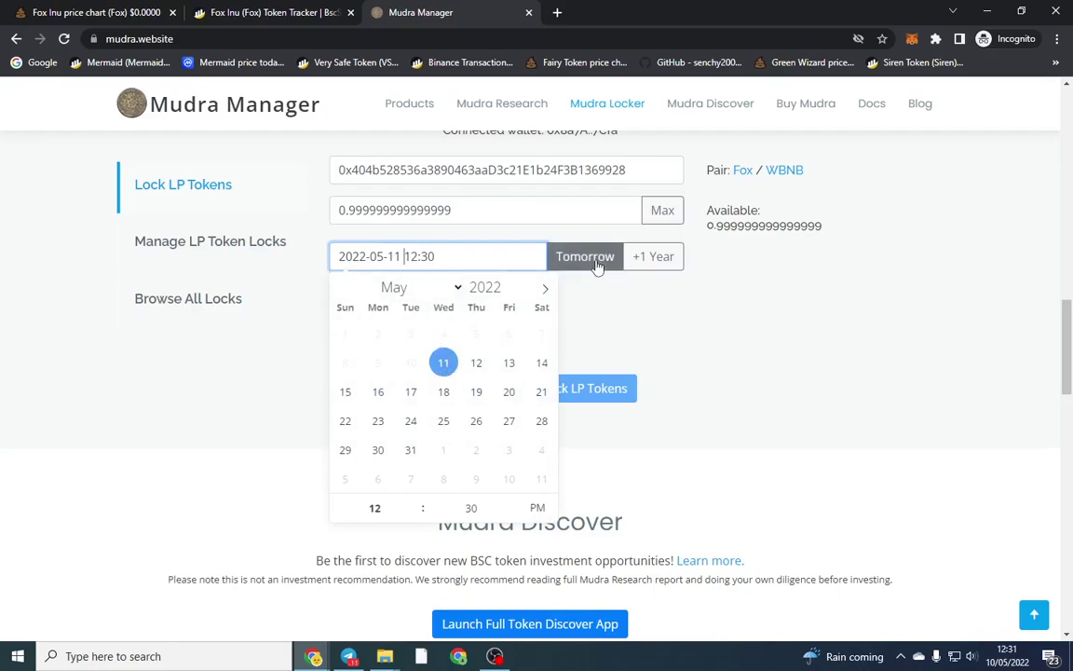
{"action": "left_click", "coordinate": [446, 364]}
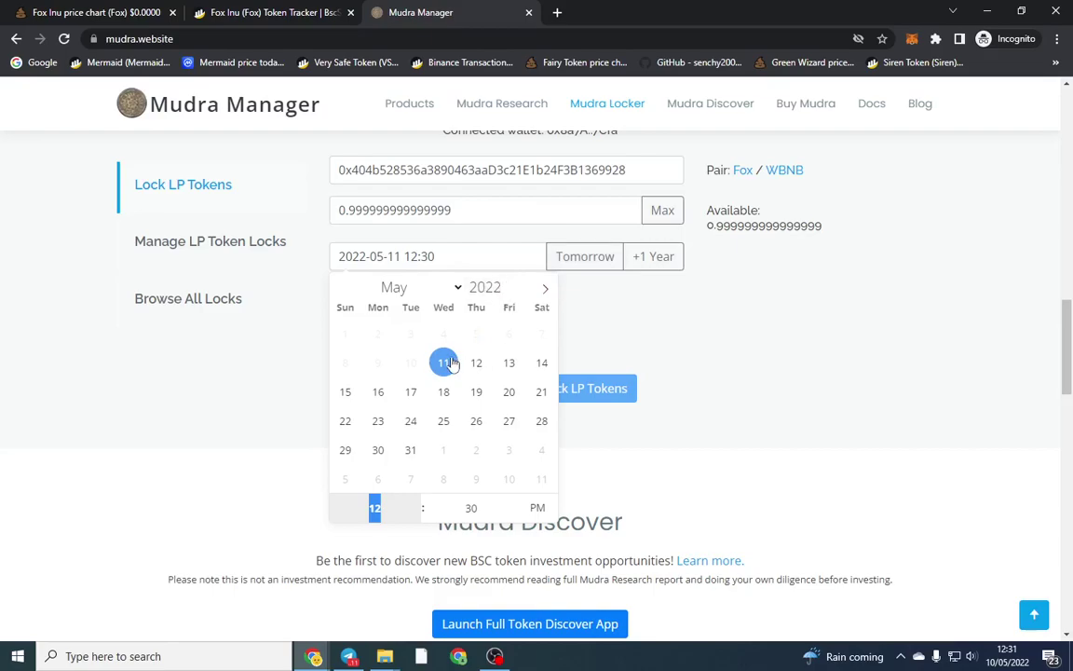
{"action": "left_click", "coordinate": [585, 263]}
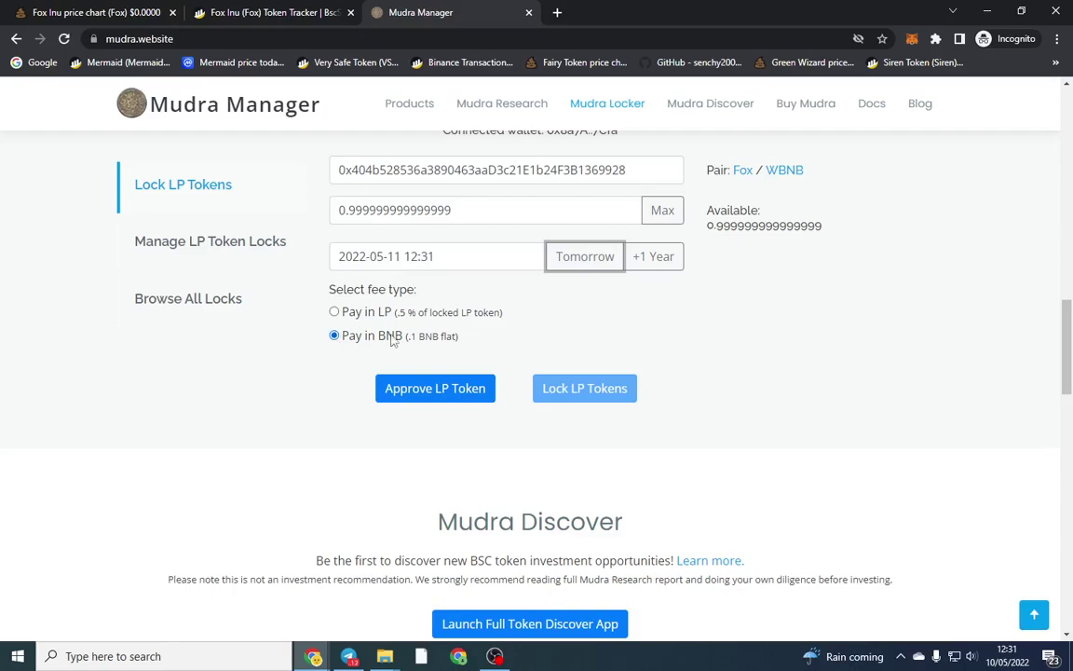
{"action": "left_click_drag", "start_coordinate": [395, 312], "coordinate": [503, 318]}
{"action": "left_click", "coordinate": [504, 318]}
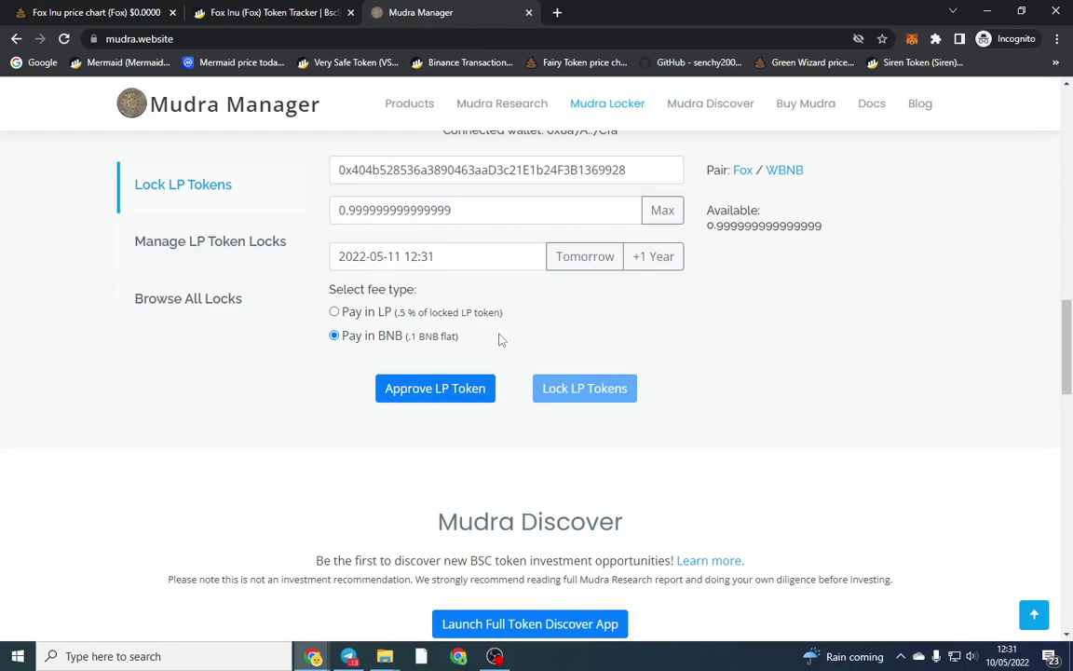
Approve the Fox/WBNB Cake-LP token for the locker in the wallet
{"action": "left_click", "coordinate": [448, 387]}
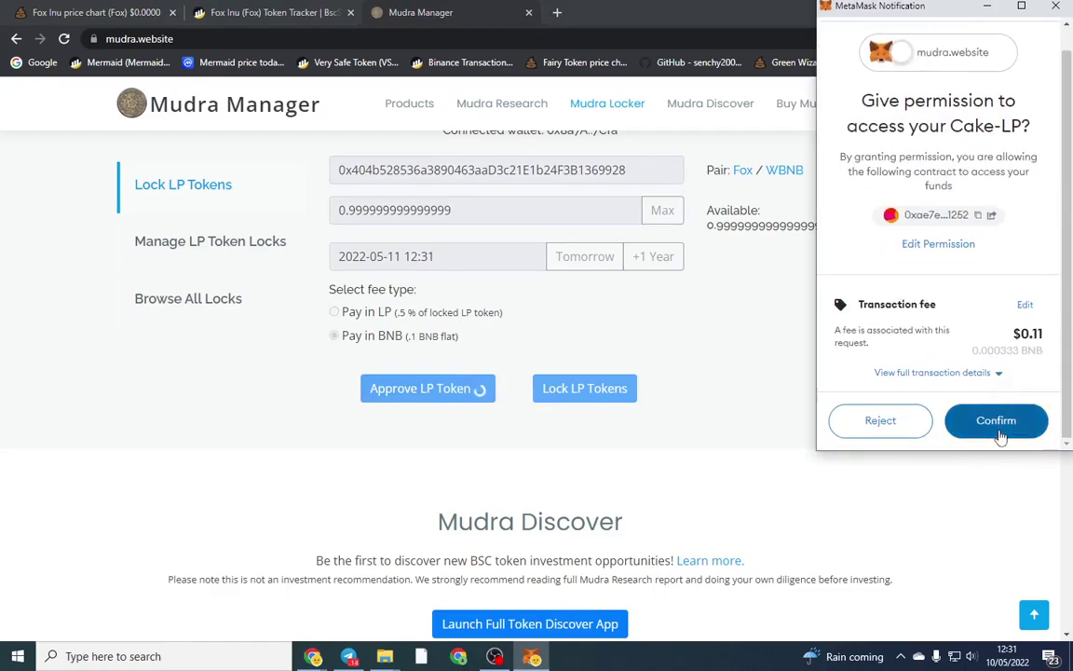
{"action": "left_click", "coordinate": [997, 424]}
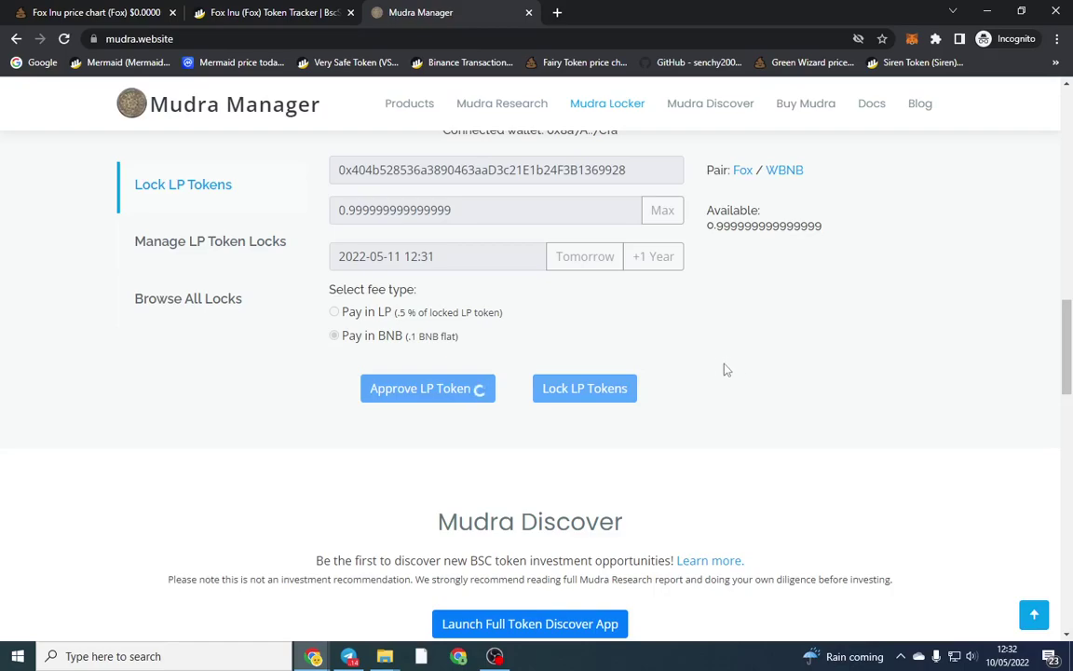
{"action": "left_click", "coordinate": [91, 12]}
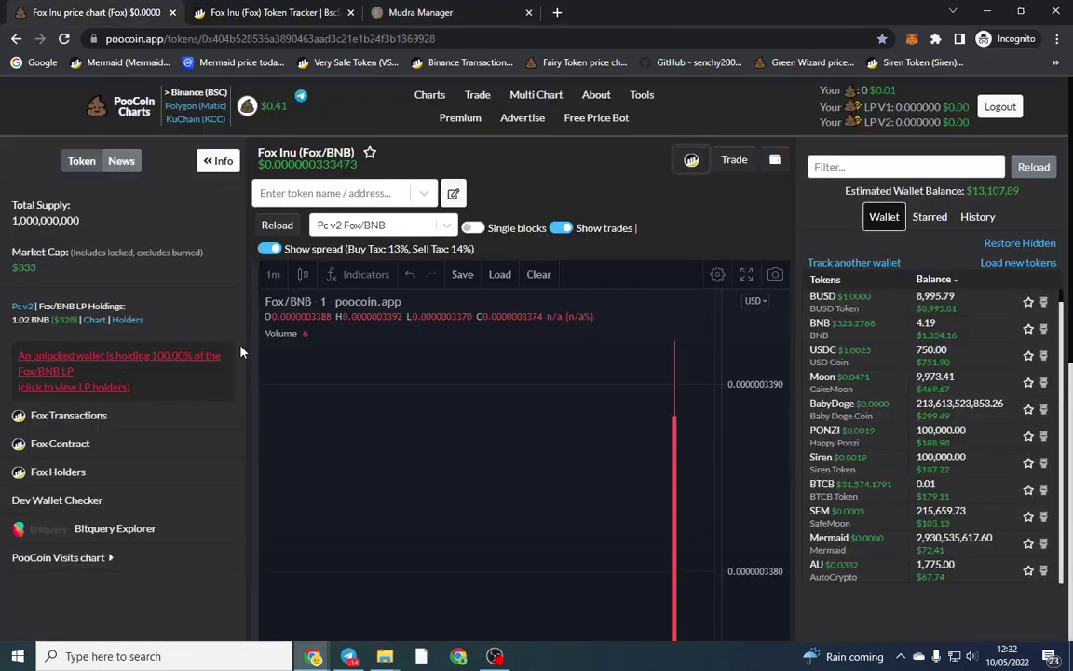
{"action": "left_click", "coordinate": [415, 12]}
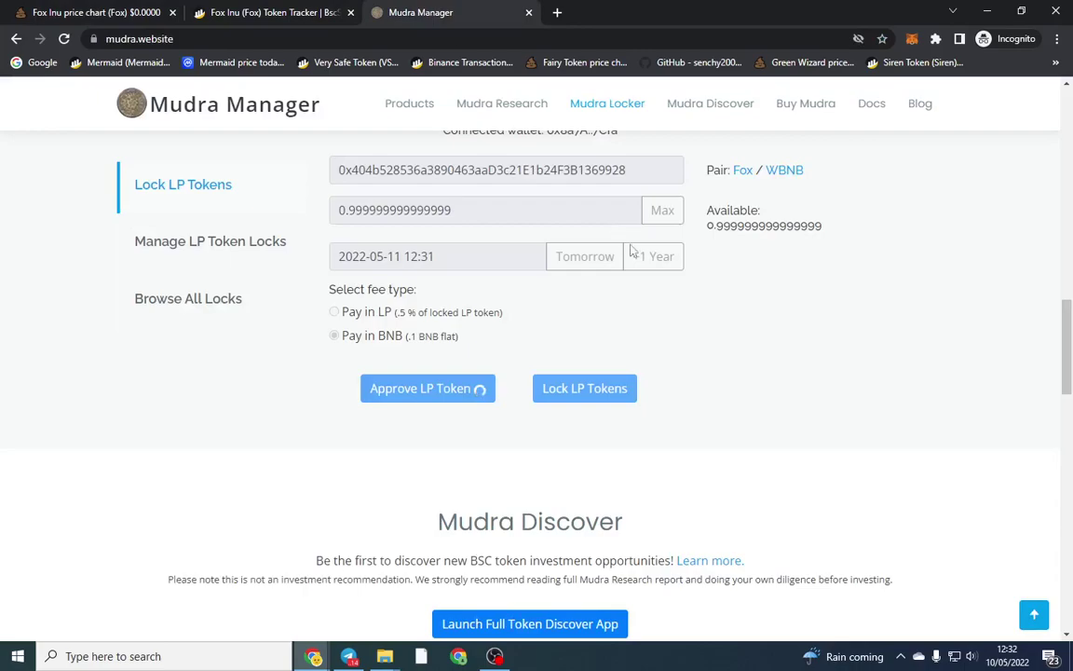
Lock the LP tokens and confirm the 0.1 BNB wallet transaction
{"action": "left_click", "coordinate": [607, 395]}
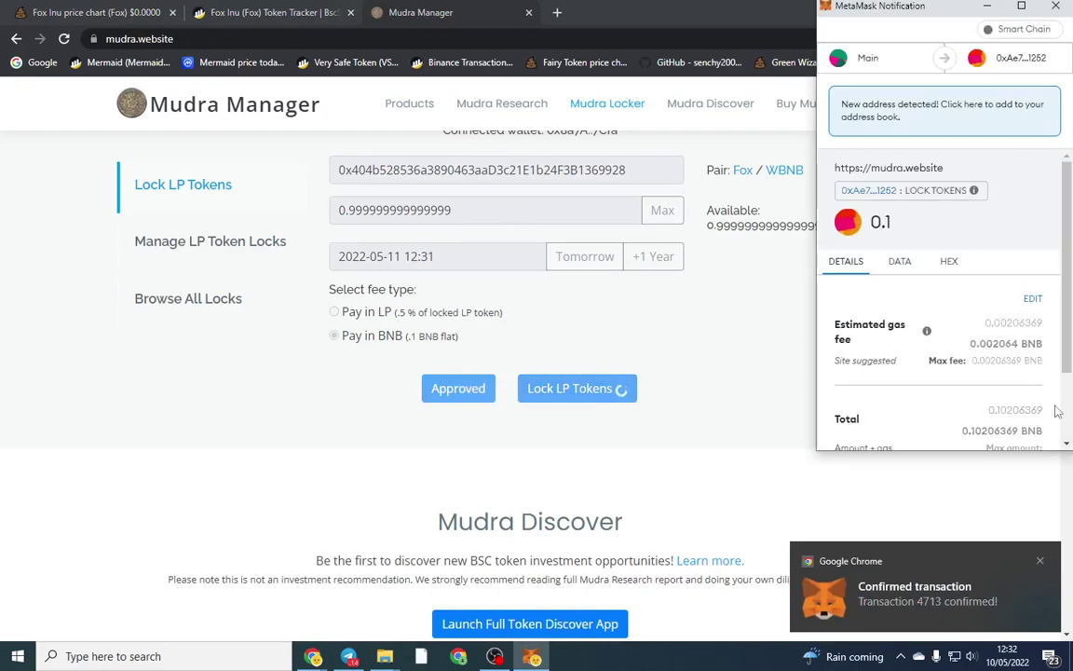
{"action": "scroll", "coordinate": [1016, 408], "scroll_direction": "down", "scroll_amount": 1}
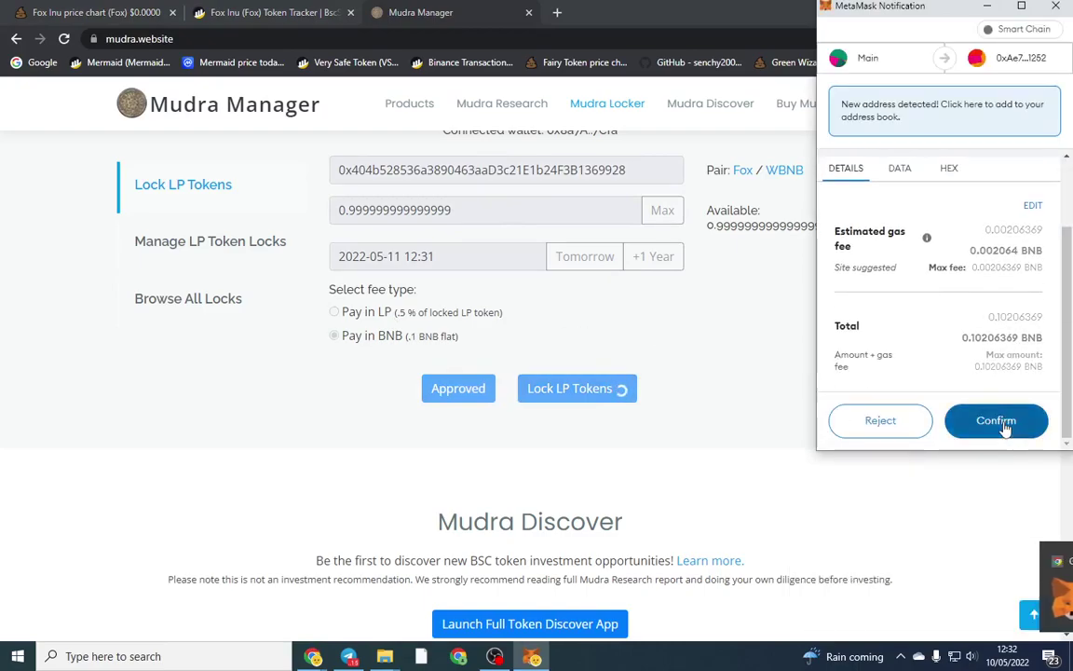
{"action": "left_click", "coordinate": [994, 420]}
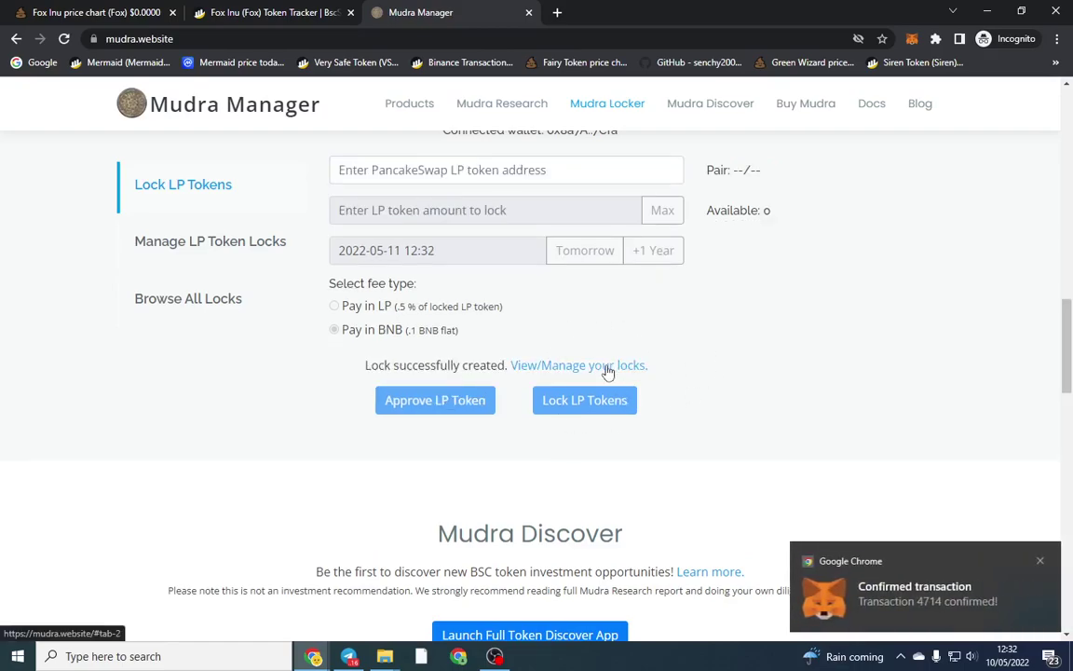
Expand Lock 10 in your LP locks and open its generated public shareable link
{"action": "left_click", "coordinate": [610, 368]}
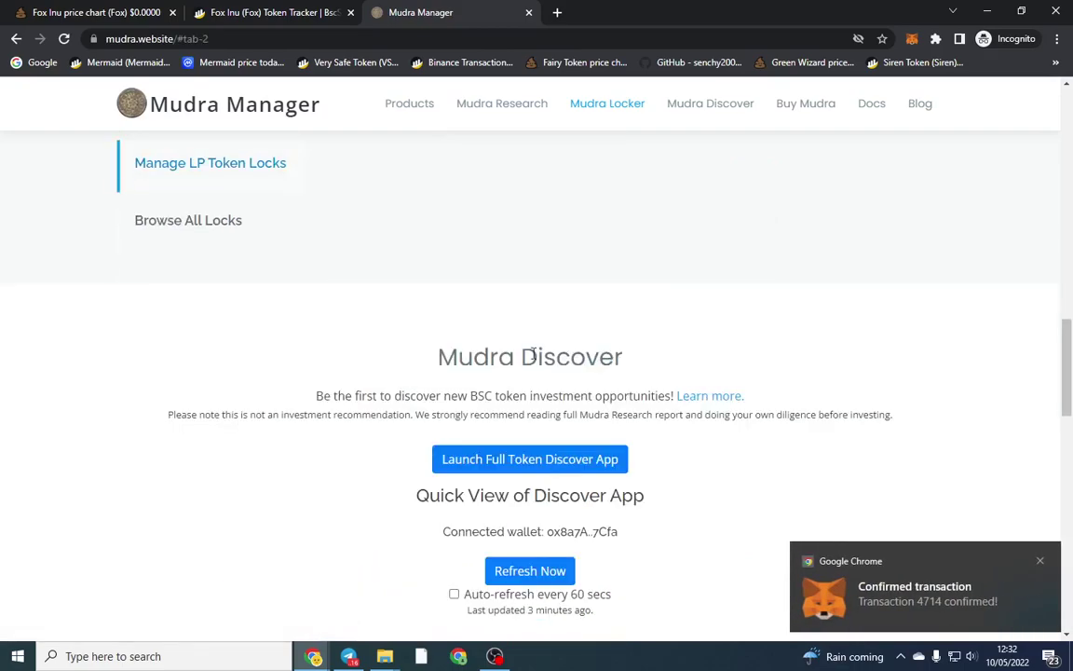
{"action": "scroll", "coordinate": [377, 264], "scroll_direction": "up", "scroll_amount": 2}
{"action": "scroll", "coordinate": [480, 359], "scroll_direction": "down", "scroll_amount": 6}
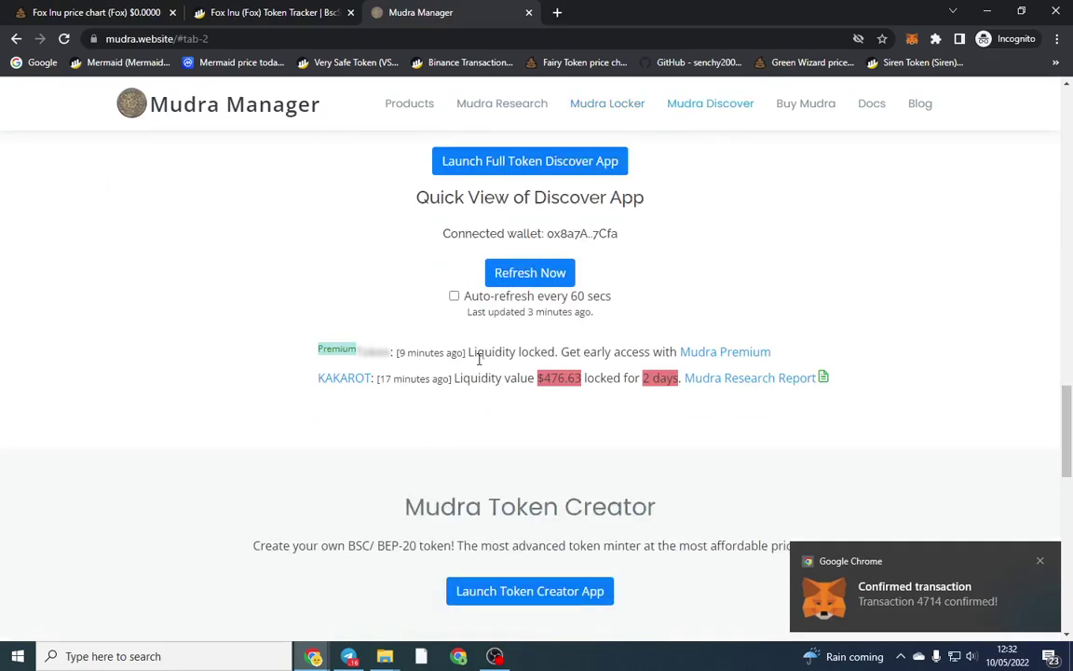
{"action": "scroll", "coordinate": [480, 359], "scroll_direction": "up", "scroll_amount": 5}
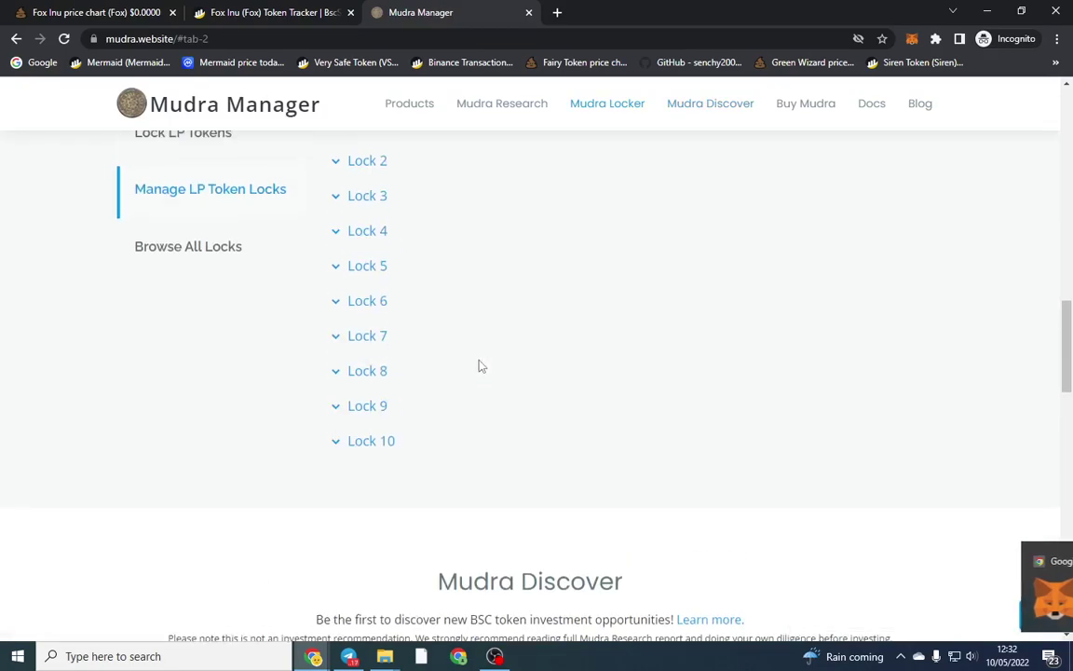
{"action": "left_click", "coordinate": [337, 447]}
{"action": "scroll", "coordinate": [482, 419], "scroll_direction": "down", "scroll_amount": 3}
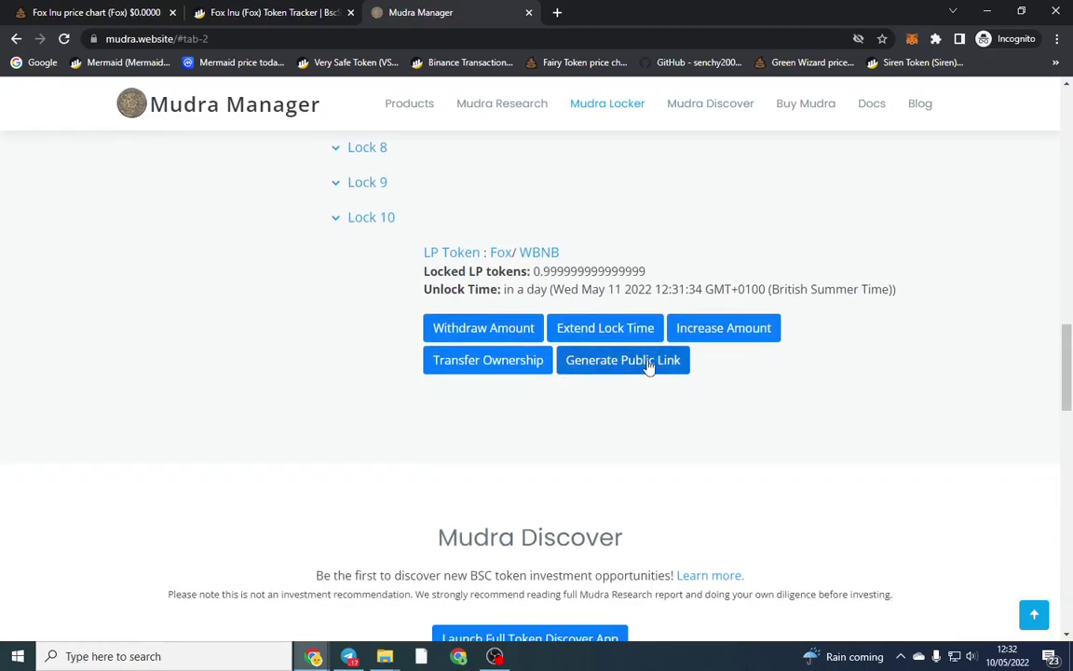
{"action": "left_click", "coordinate": [641, 370]}
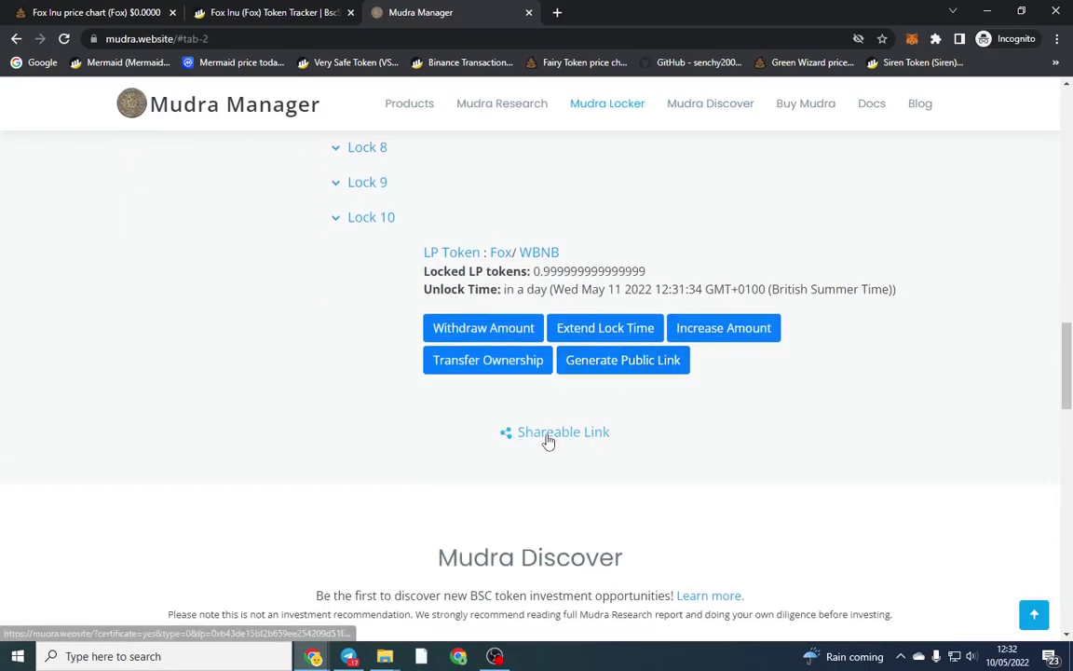
{"action": "left_click", "coordinate": [548, 434]}
Copy the lock certificate's URL and review the certificate's Fox/WBNB locked percentage
{"action": "left_click", "coordinate": [288, 39]}
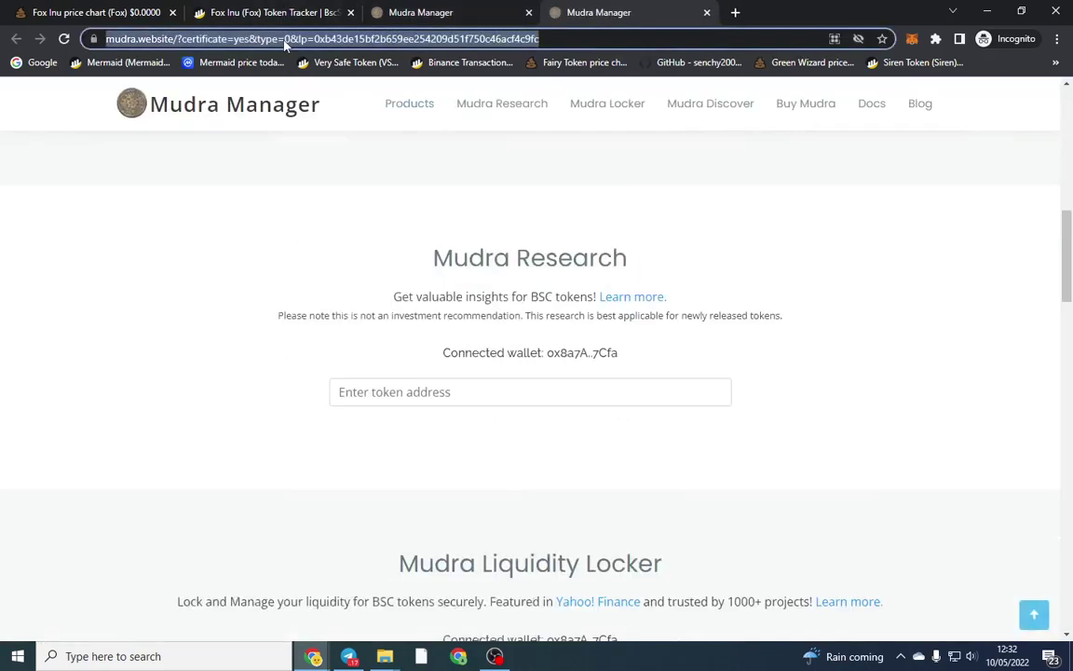
{"action": "right_click", "coordinate": [285, 41]}
{"action": "left_click", "coordinate": [333, 124]}
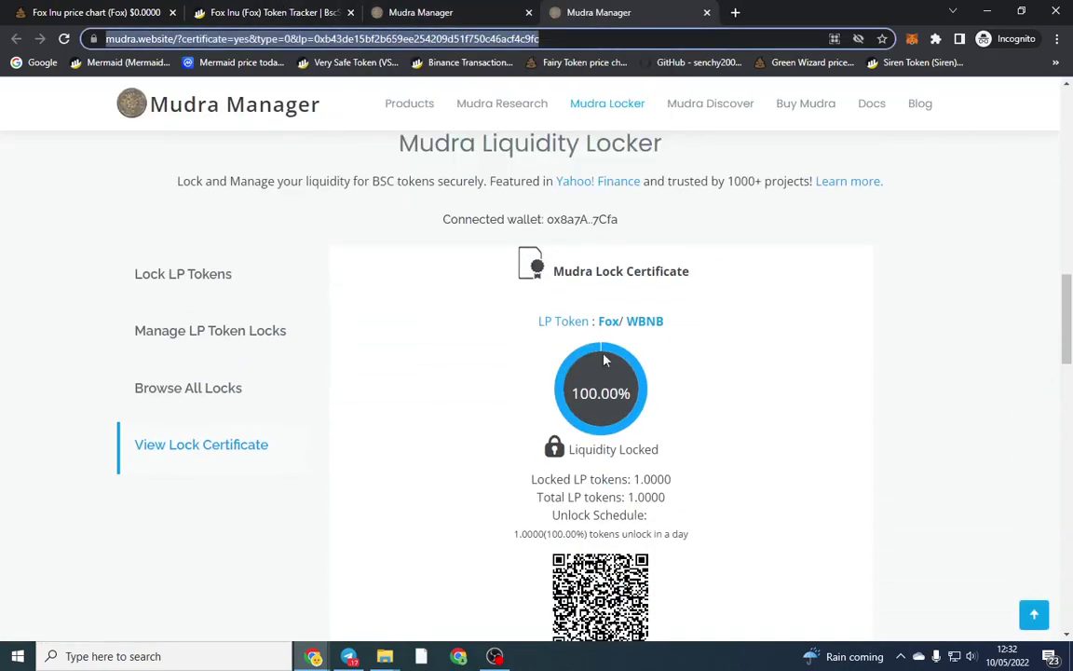
{"action": "scroll", "coordinate": [676, 366], "scroll_direction": "down", "scroll_amount": 4}
{"action": "scroll", "coordinate": [665, 354], "scroll_direction": "up", "scroll_amount": 2}
{"action": "scroll", "coordinate": [664, 354], "scroll_direction": "up", "scroll_amount": 1}
{"action": "left_click_drag", "start_coordinate": [623, 385], "coordinate": [718, 383]}
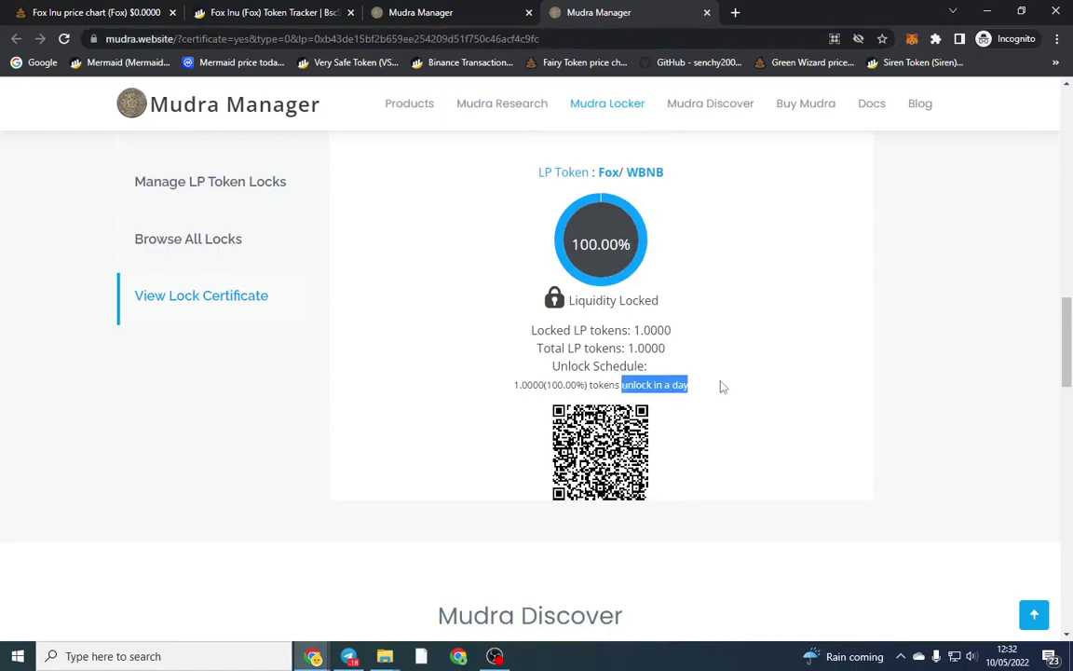
{"action": "left_click", "coordinate": [733, 386]}
Browse all locks, then return to your LP token locks and expand Lock 10
{"action": "left_click", "coordinate": [199, 231]}
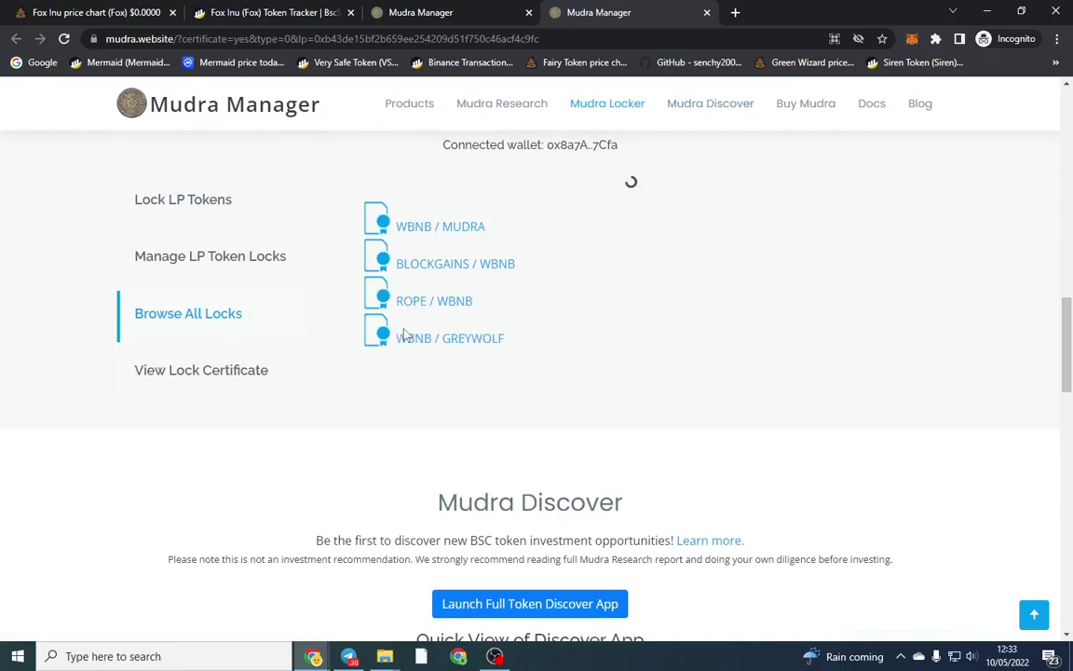
{"action": "left_click", "coordinate": [276, 256]}
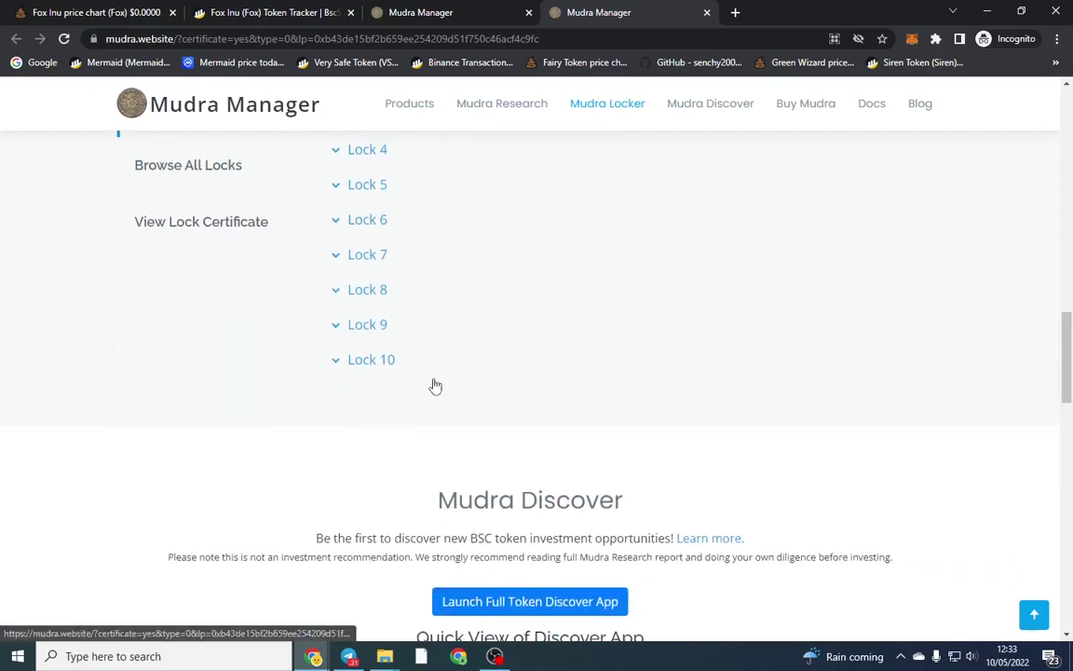
{"action": "left_click", "coordinate": [340, 361]}
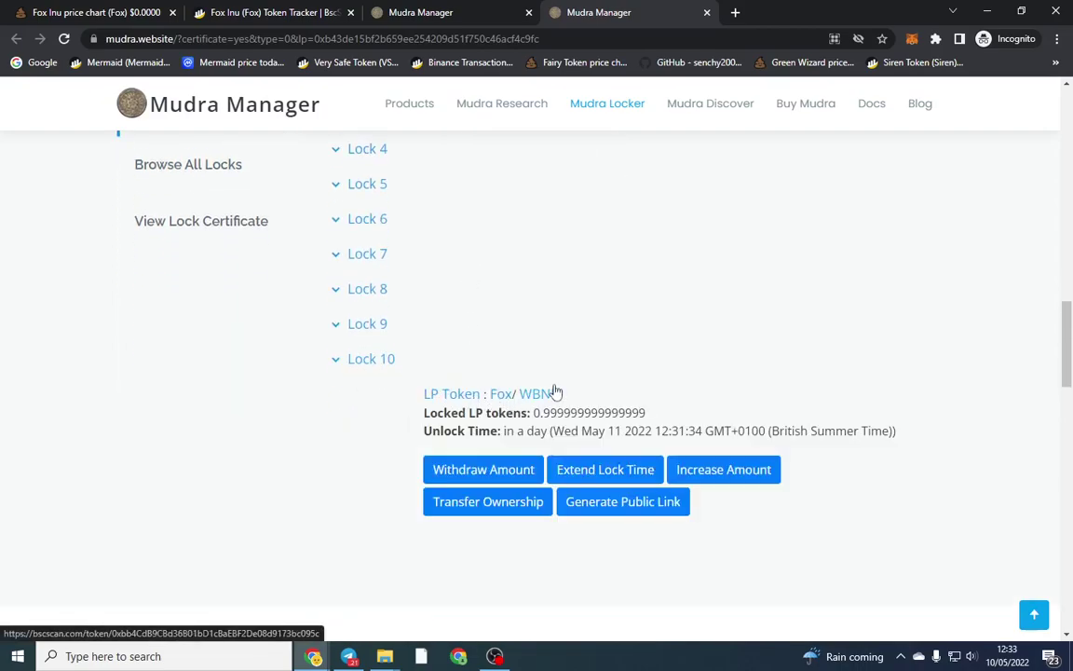
{"action": "left_click", "coordinate": [623, 475]}
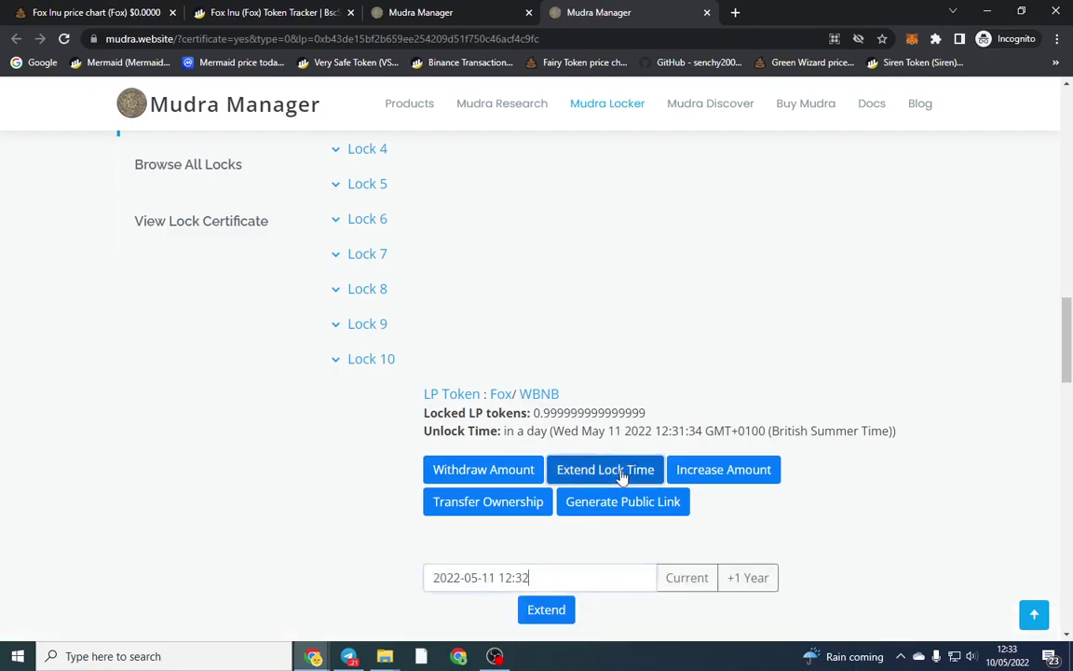
{"action": "scroll", "coordinate": [615, 456], "scroll_direction": "down", "scroll_amount": 3}
{"action": "left_click", "coordinate": [517, 430]}
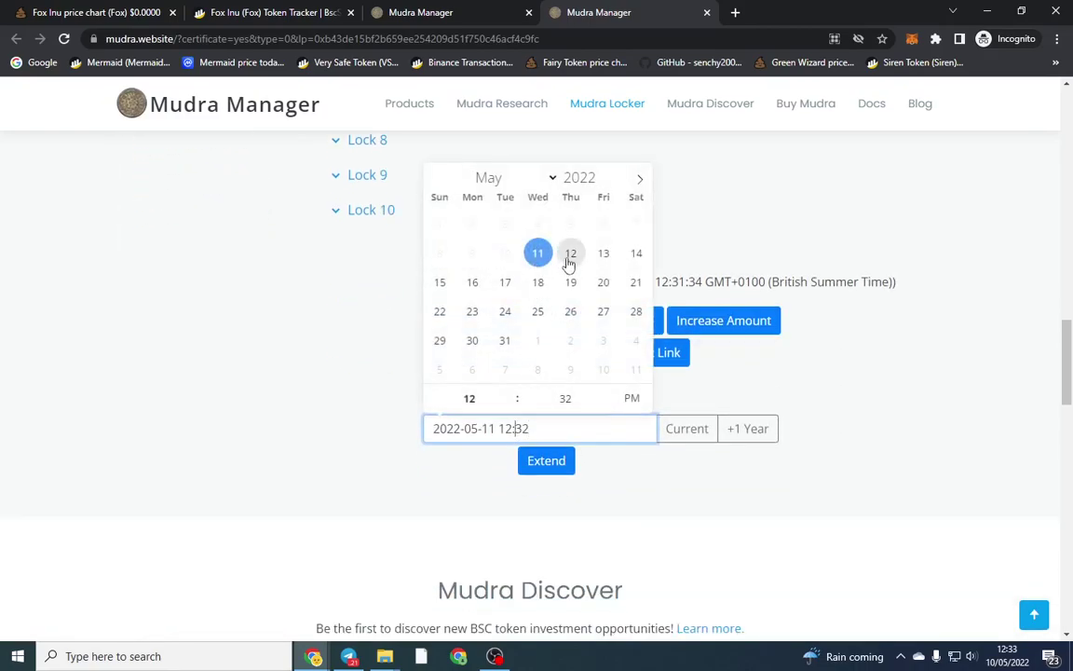
{"action": "left_click", "coordinate": [569, 255]}
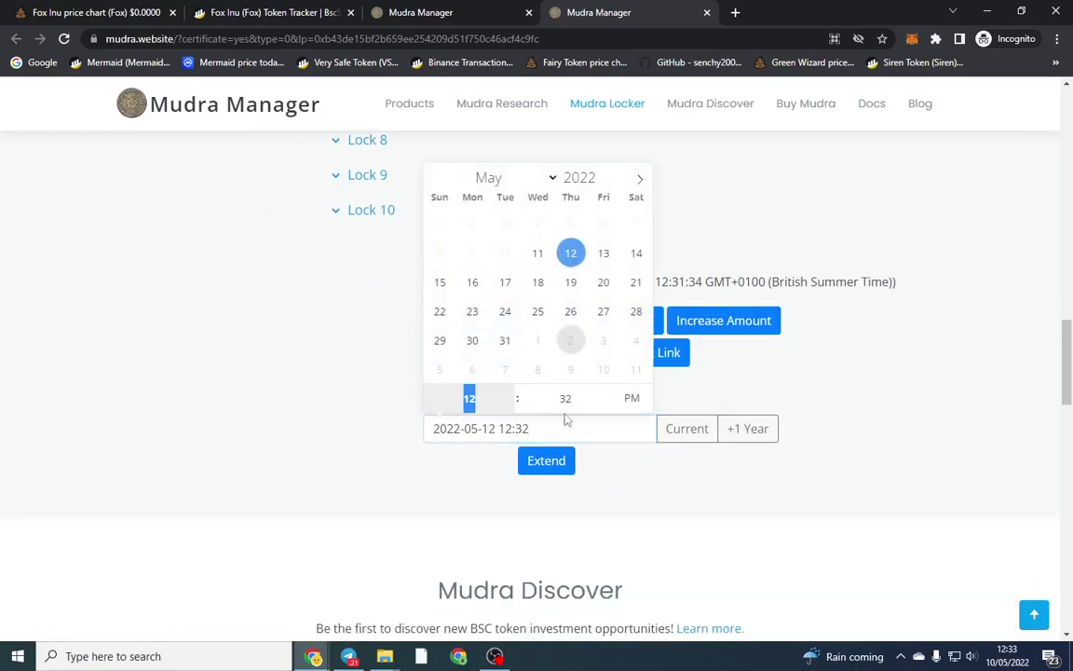
{"action": "left_click", "coordinate": [270, 415]}
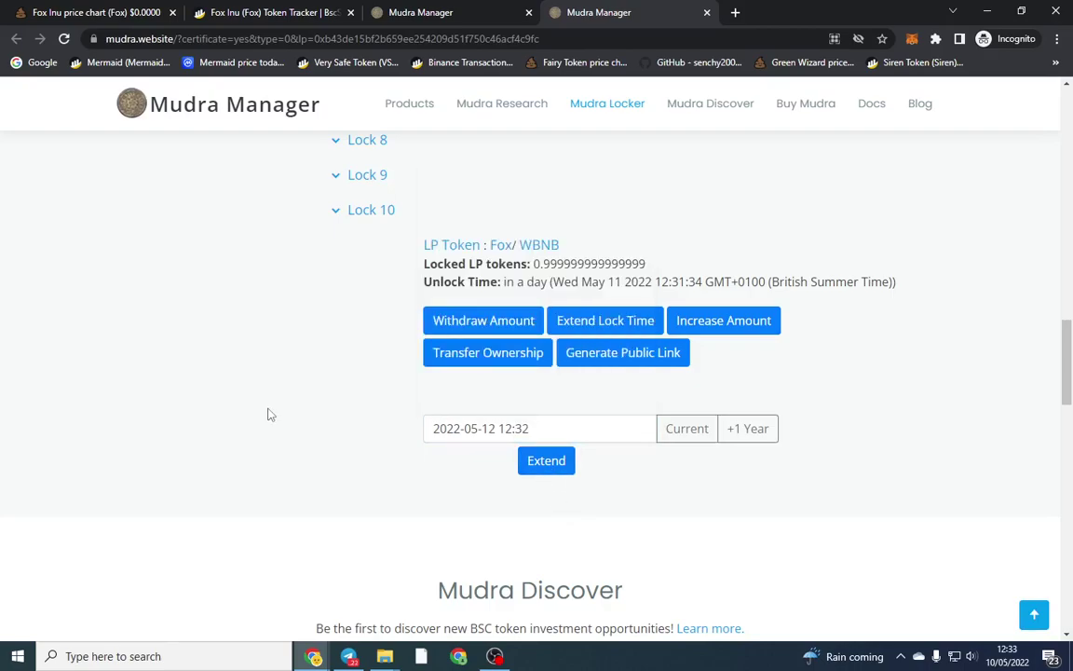
{"action": "left_click", "coordinate": [93, 12]}
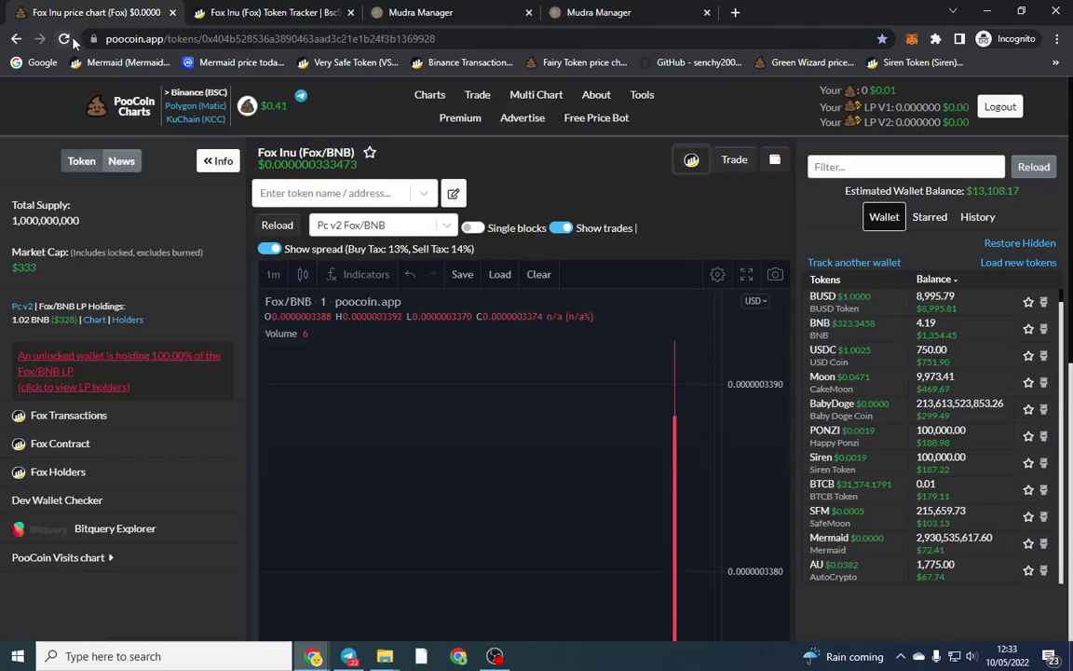
Reload the Fox/BNB PooCoin chart and inspect the LP Holdings text for the warning
{"action": "left_click", "coordinate": [66, 39]}
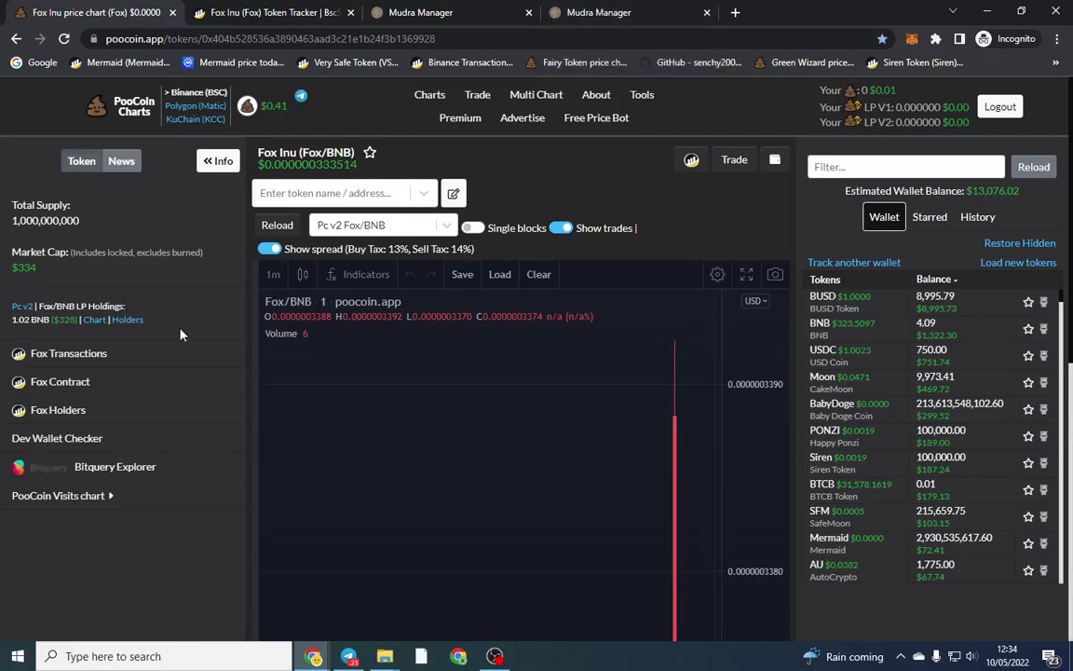
{"action": "triple_click", "coordinate": [164, 298]}
{"action": "left_click", "coordinate": [168, 301]}
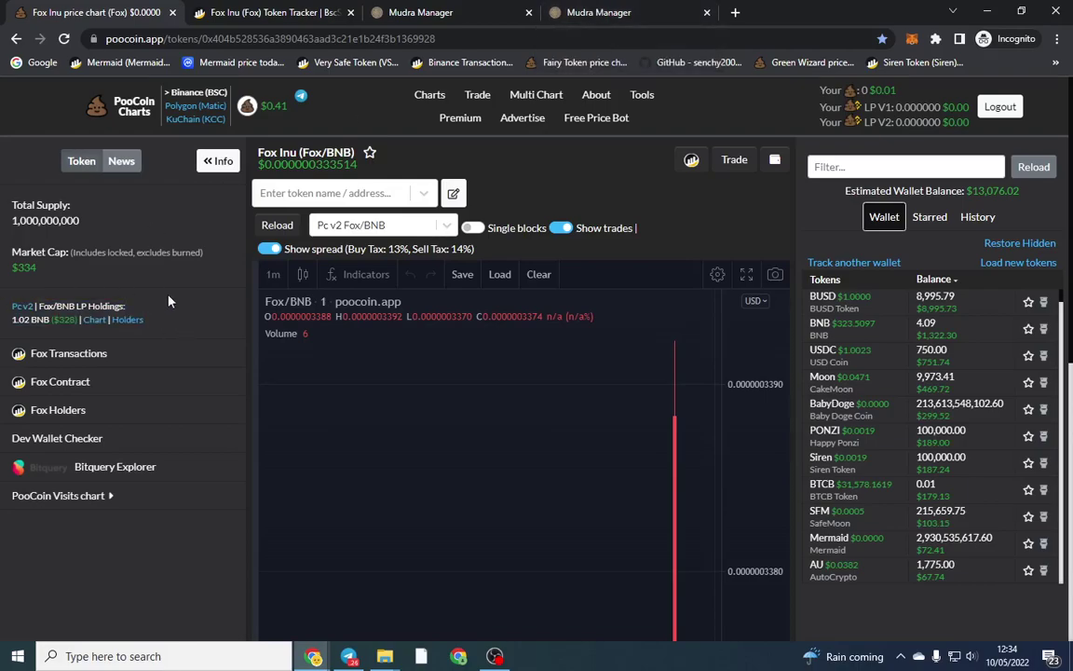